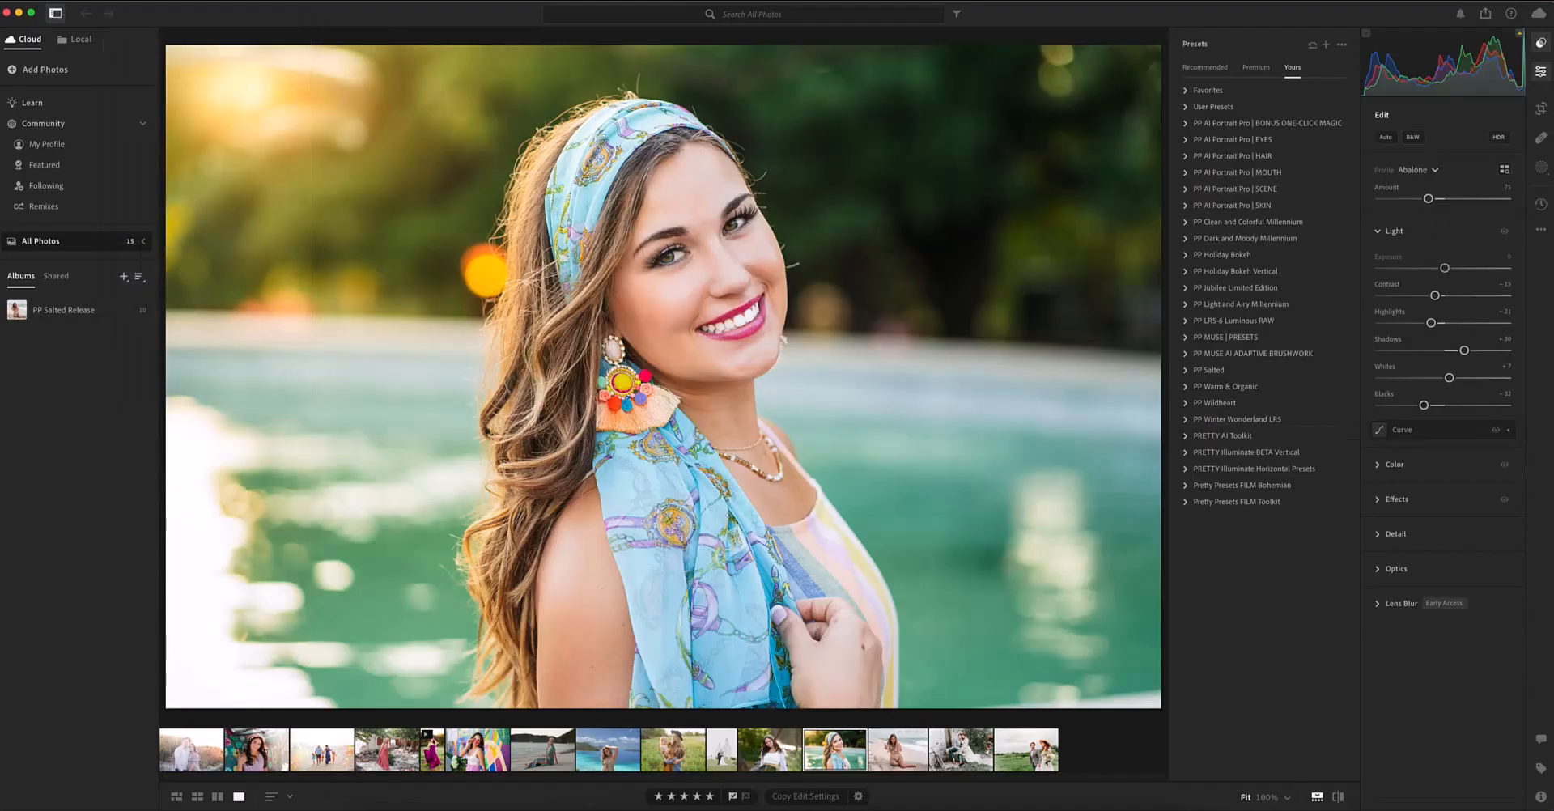
click(113, 2)
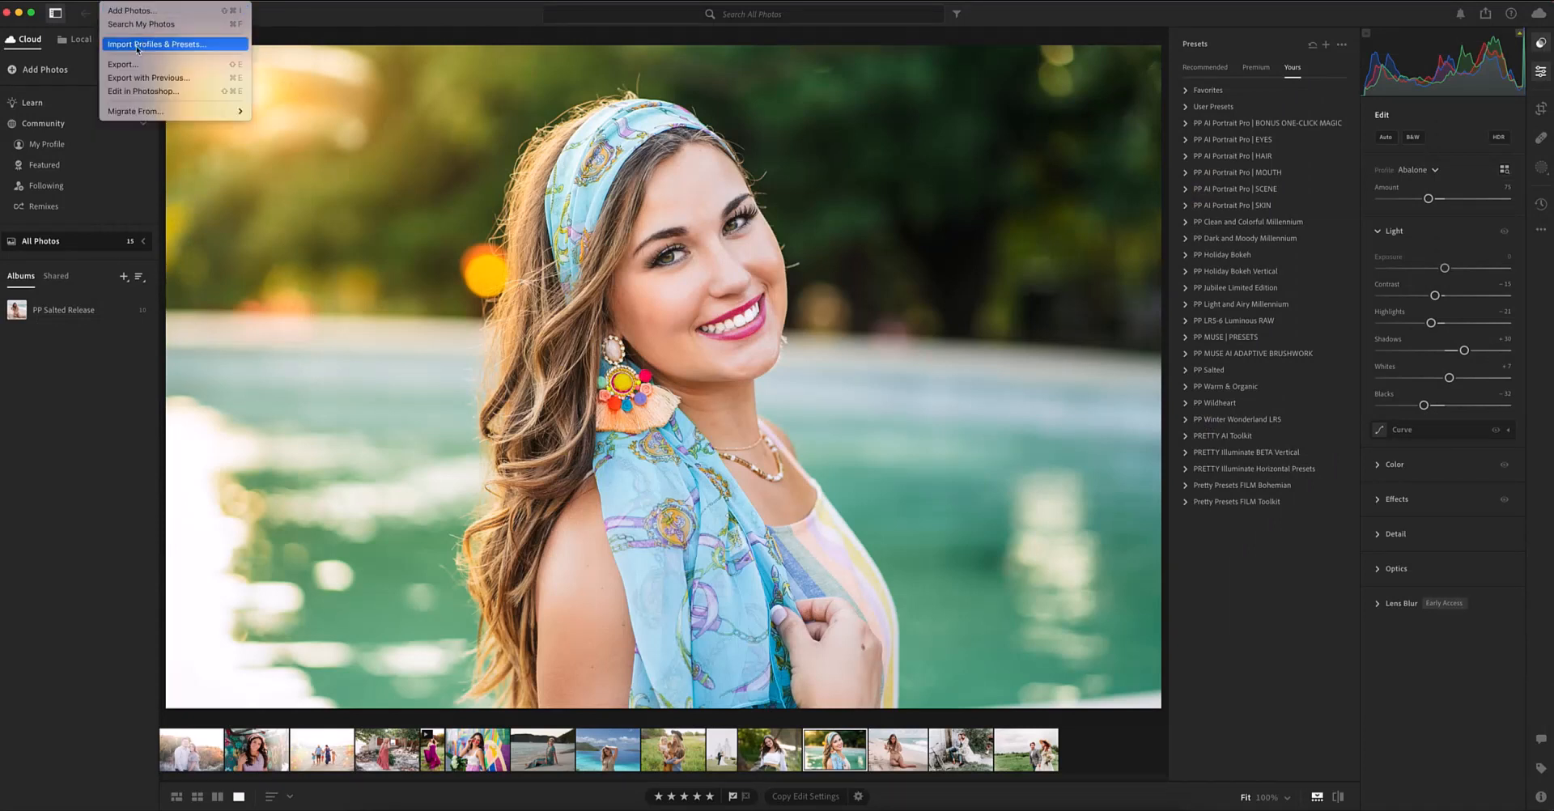
click(137, 48)
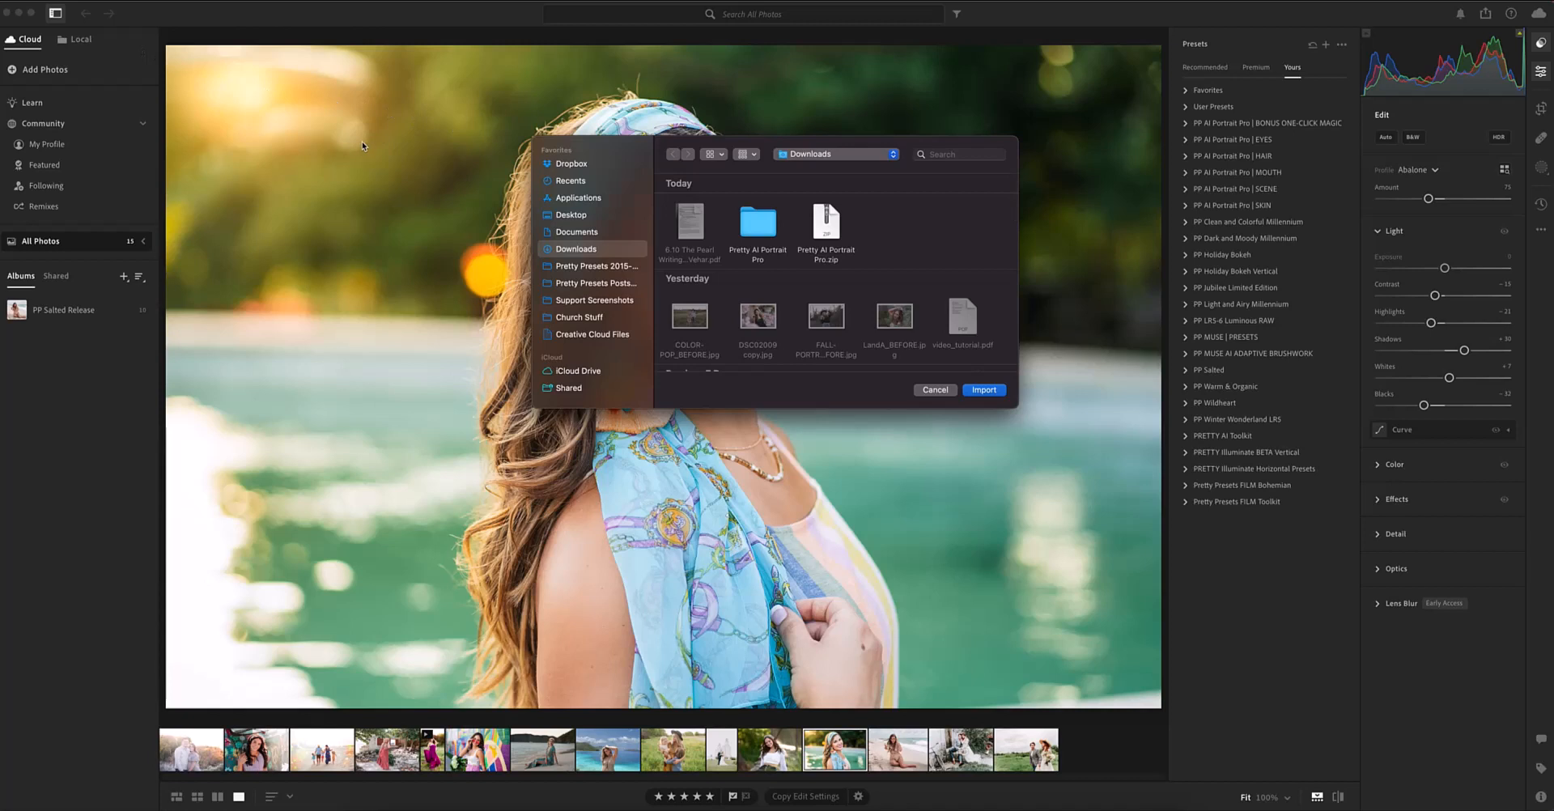
click(758, 235)
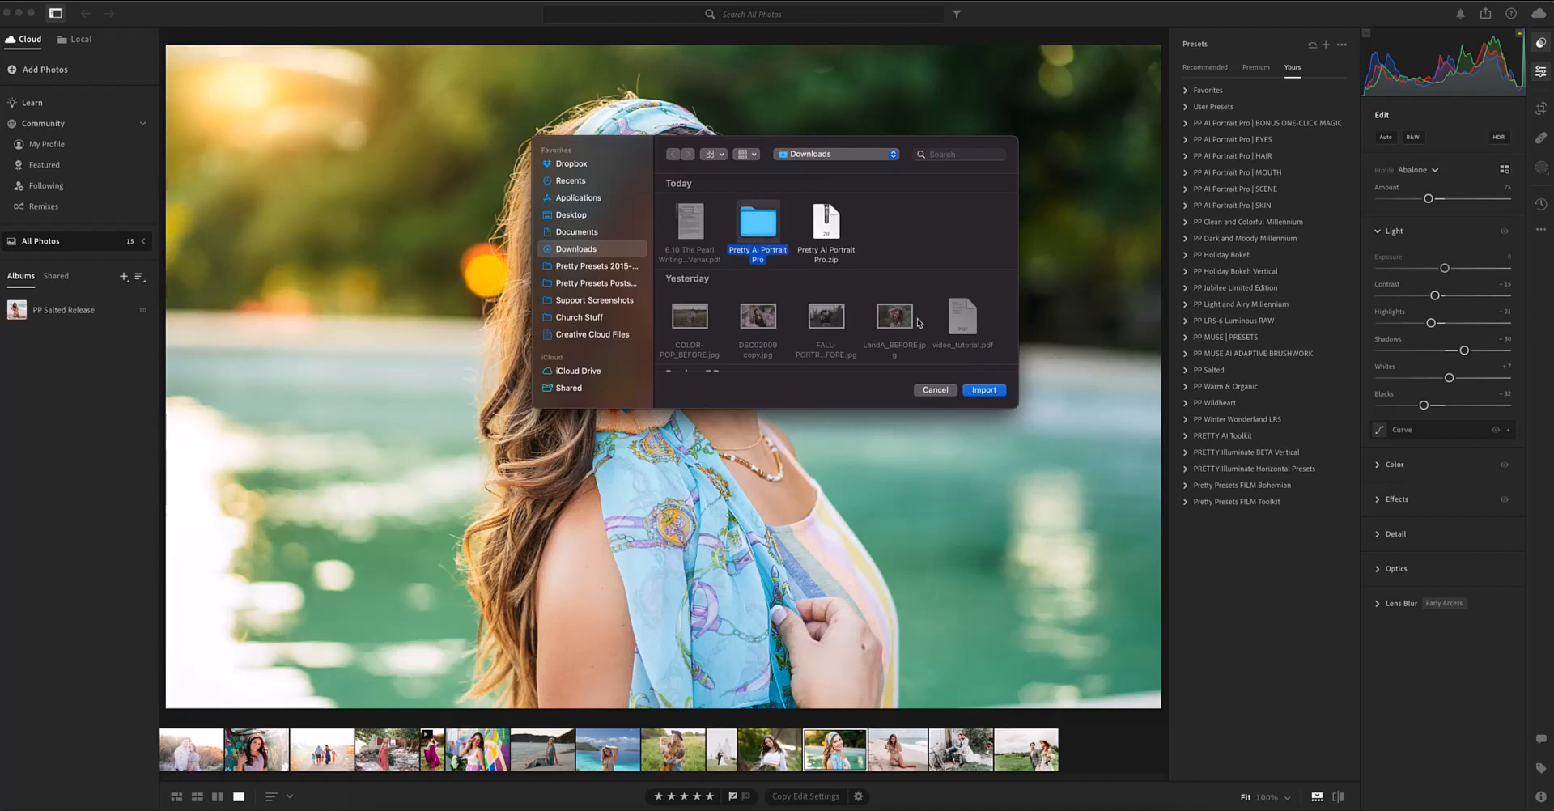
click(935, 390)
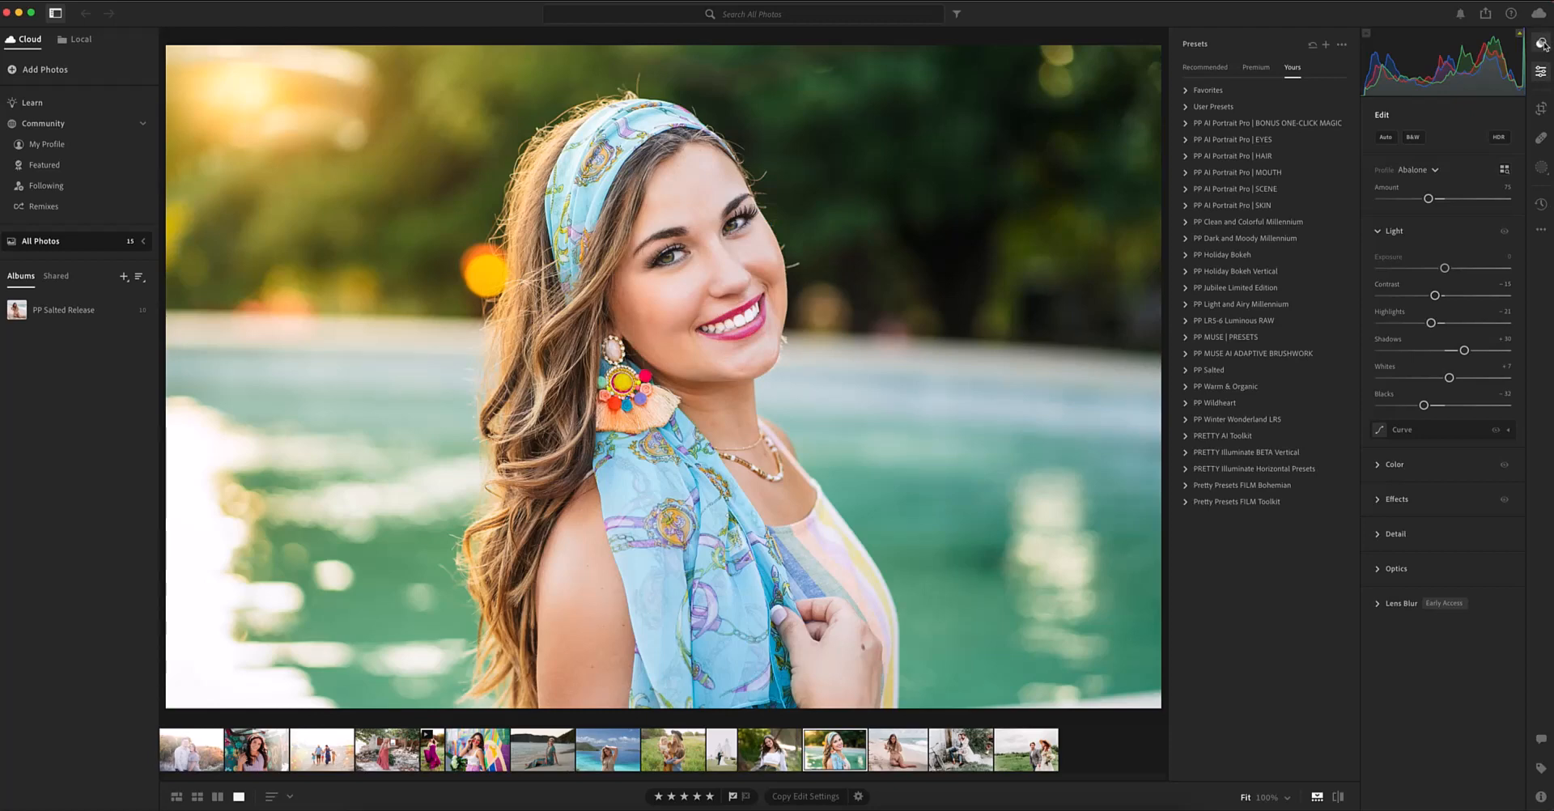
Switch to Lightroom Classic and look through the PP AI Portrait Pro preset groups.
click(507, 805)
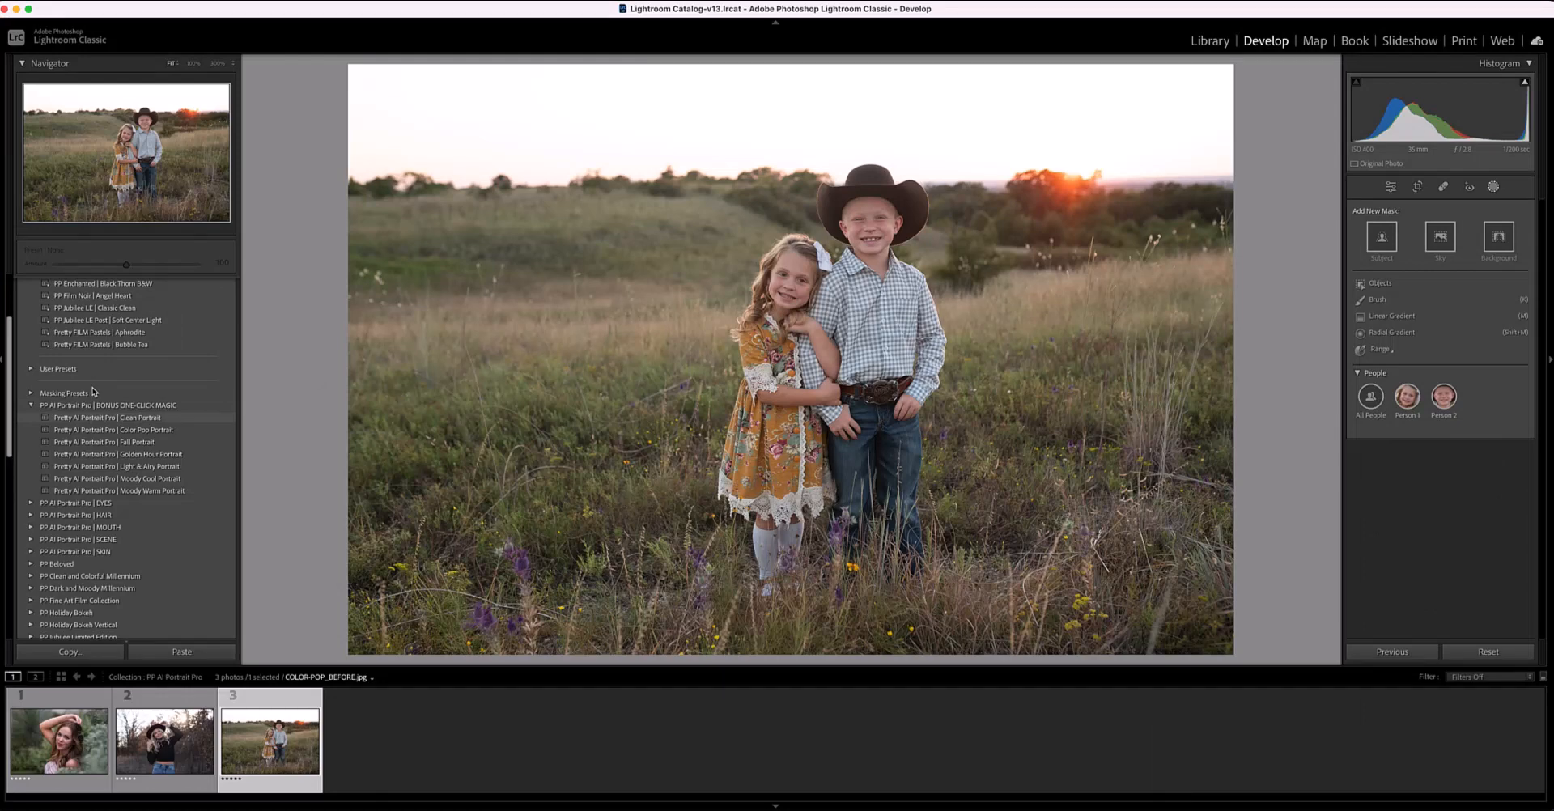
scroll(94, 392, up, 3)
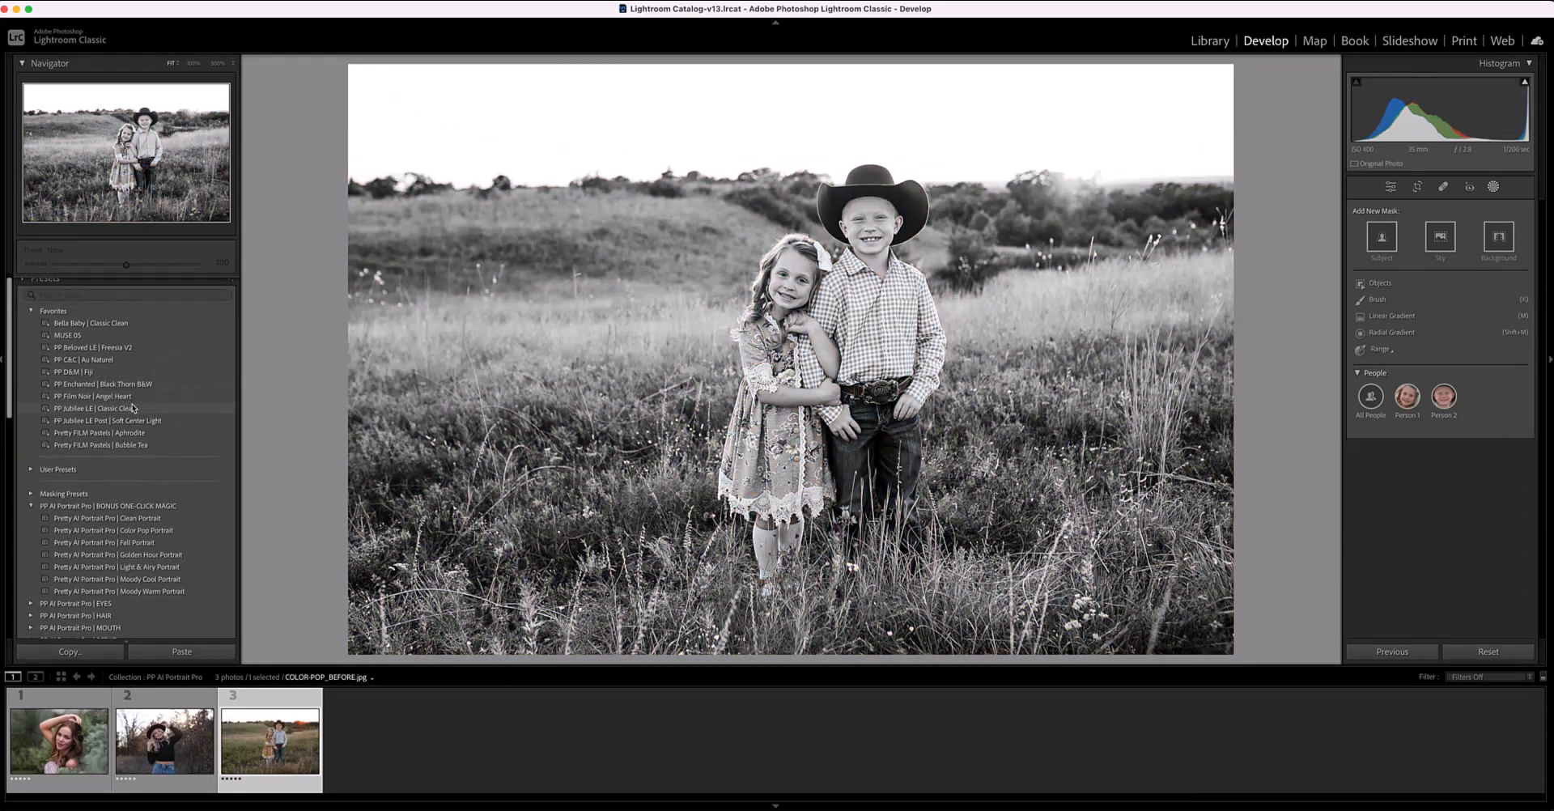
scroll(134, 408, down, 3)
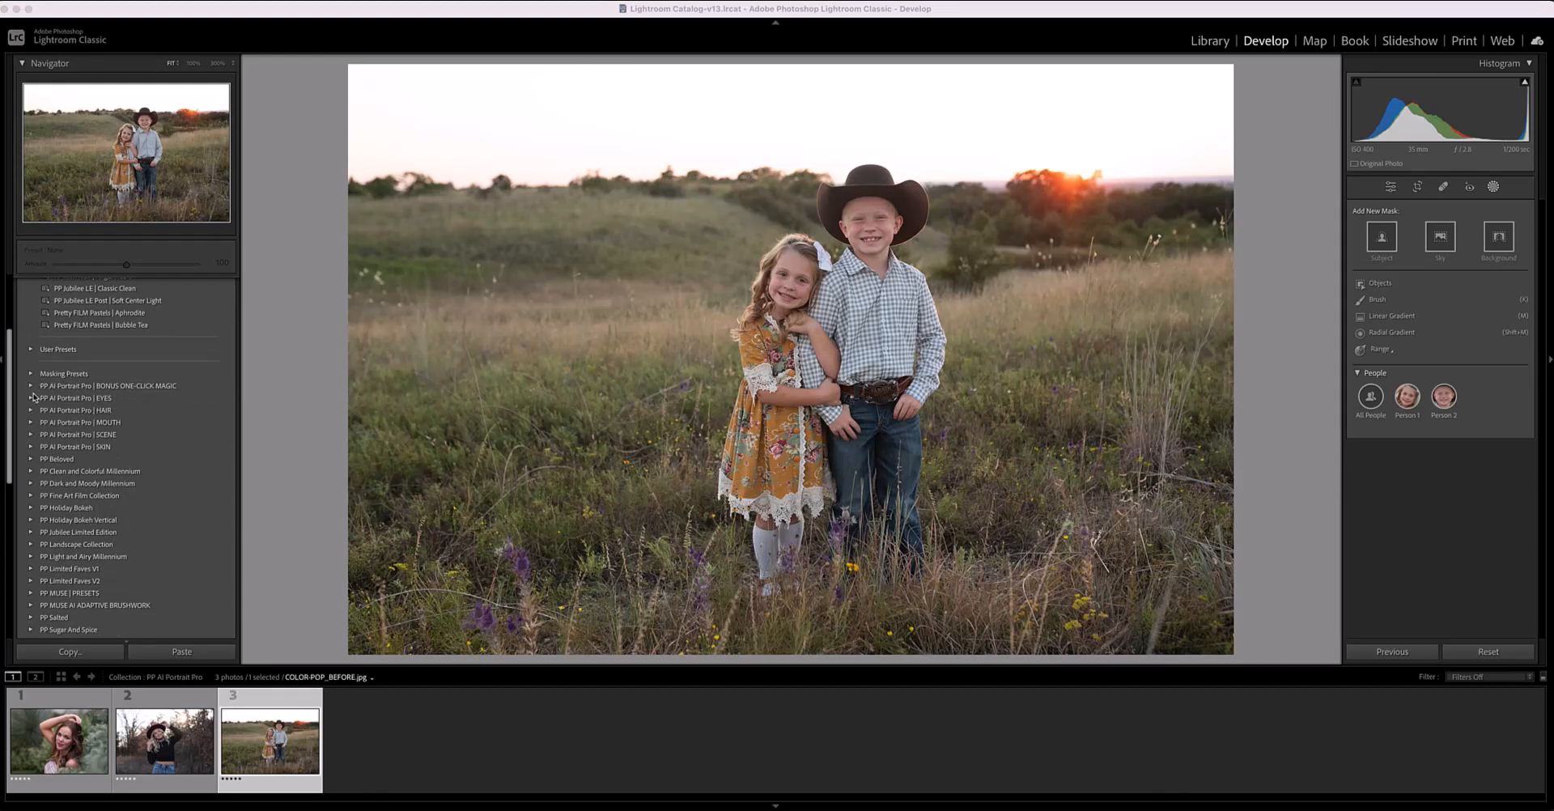
scroll(47, 405, up, 2)
scroll(47, 404, up, 3)
scroll(47, 408, down, 4)
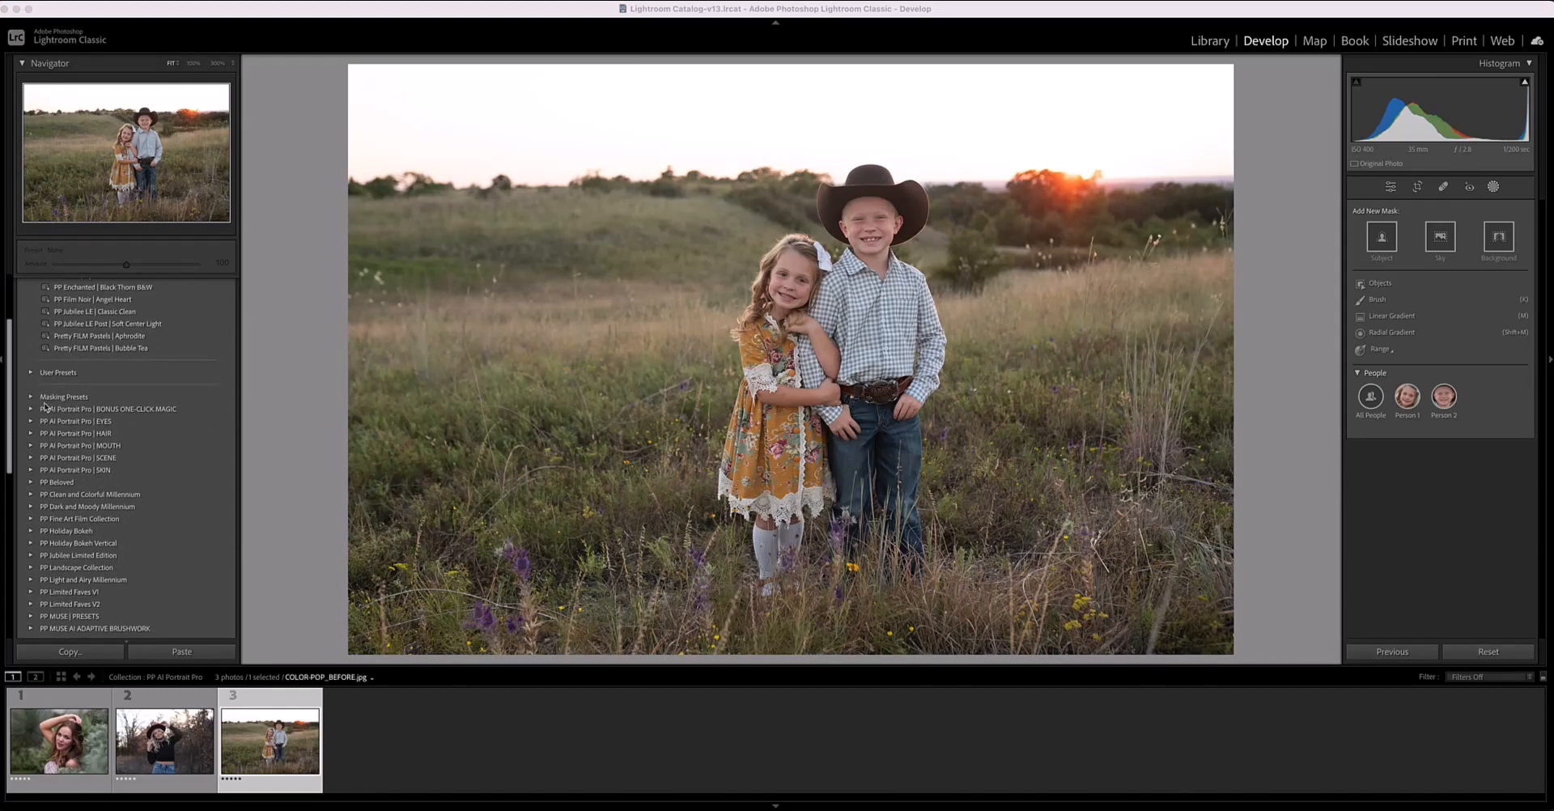
scroll(44, 411, down, 1)
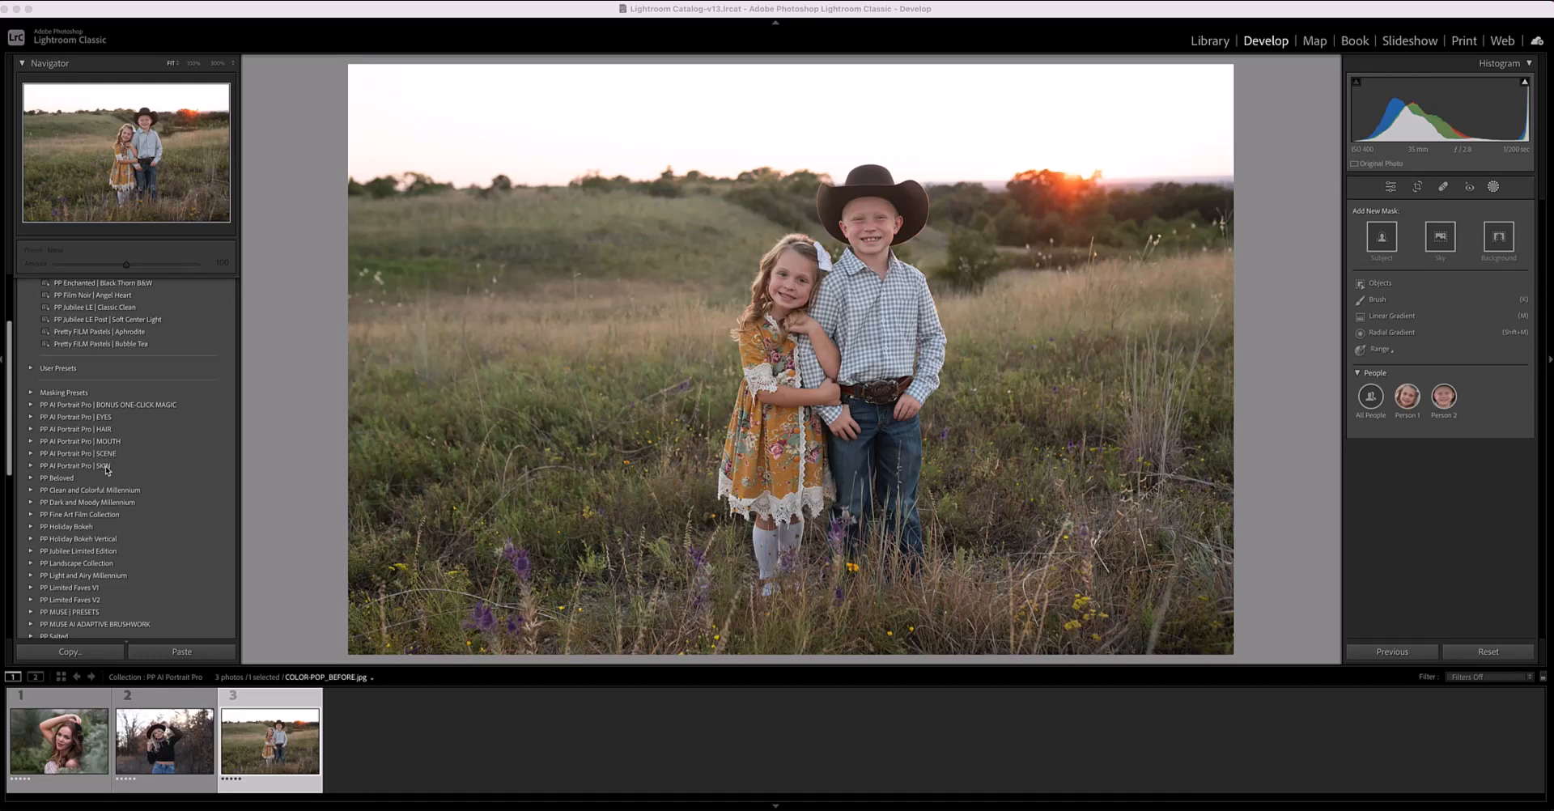
Apply the Eyes | One-Click Clean Eyes preset to FALL-PORTRAIT_BEFORE.jpg and set its amount to 50.
click(32, 417)
click(178, 704)
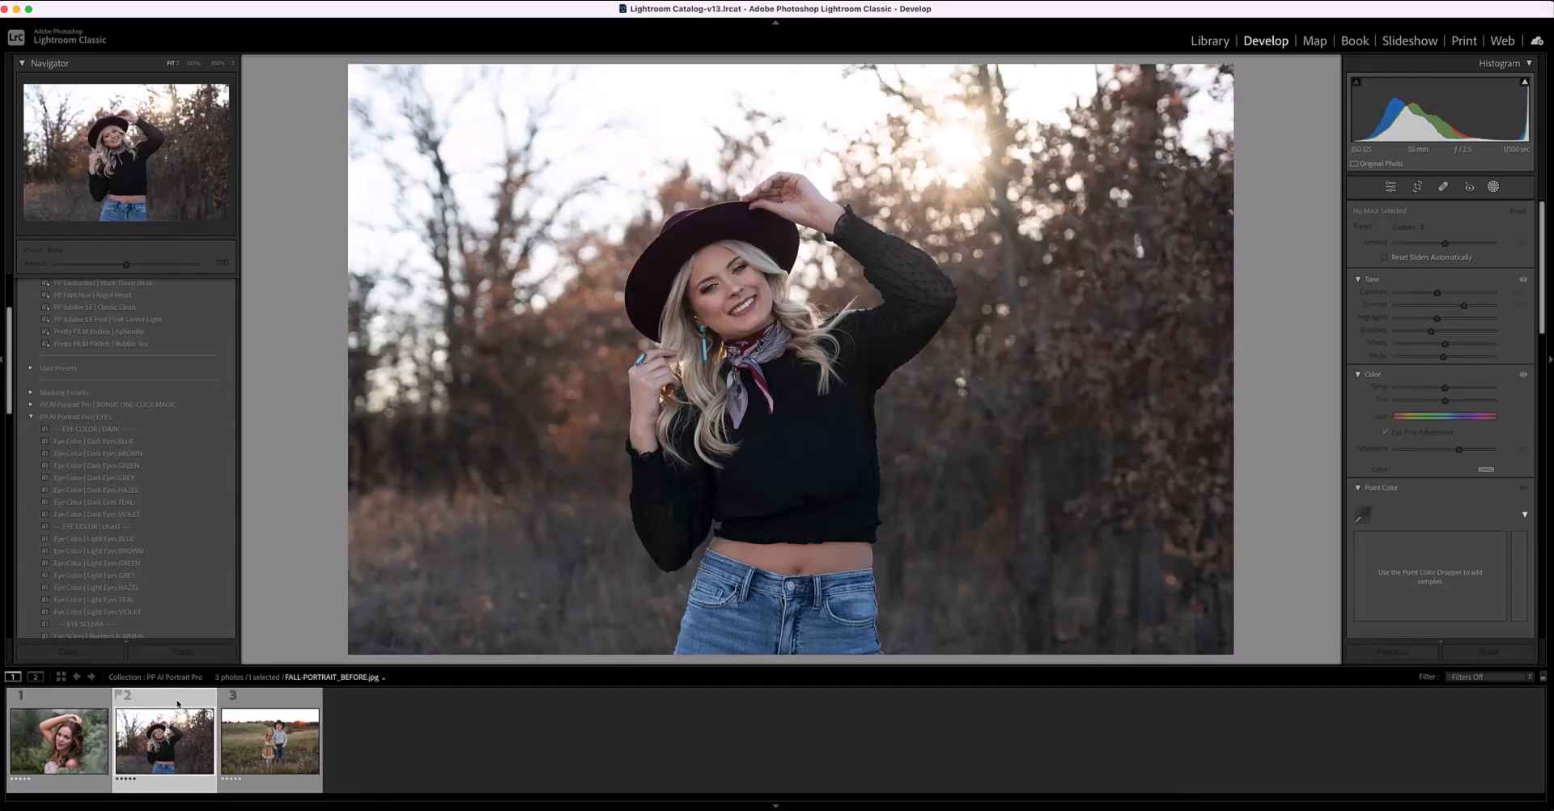
scroll(118, 514, down, 4)
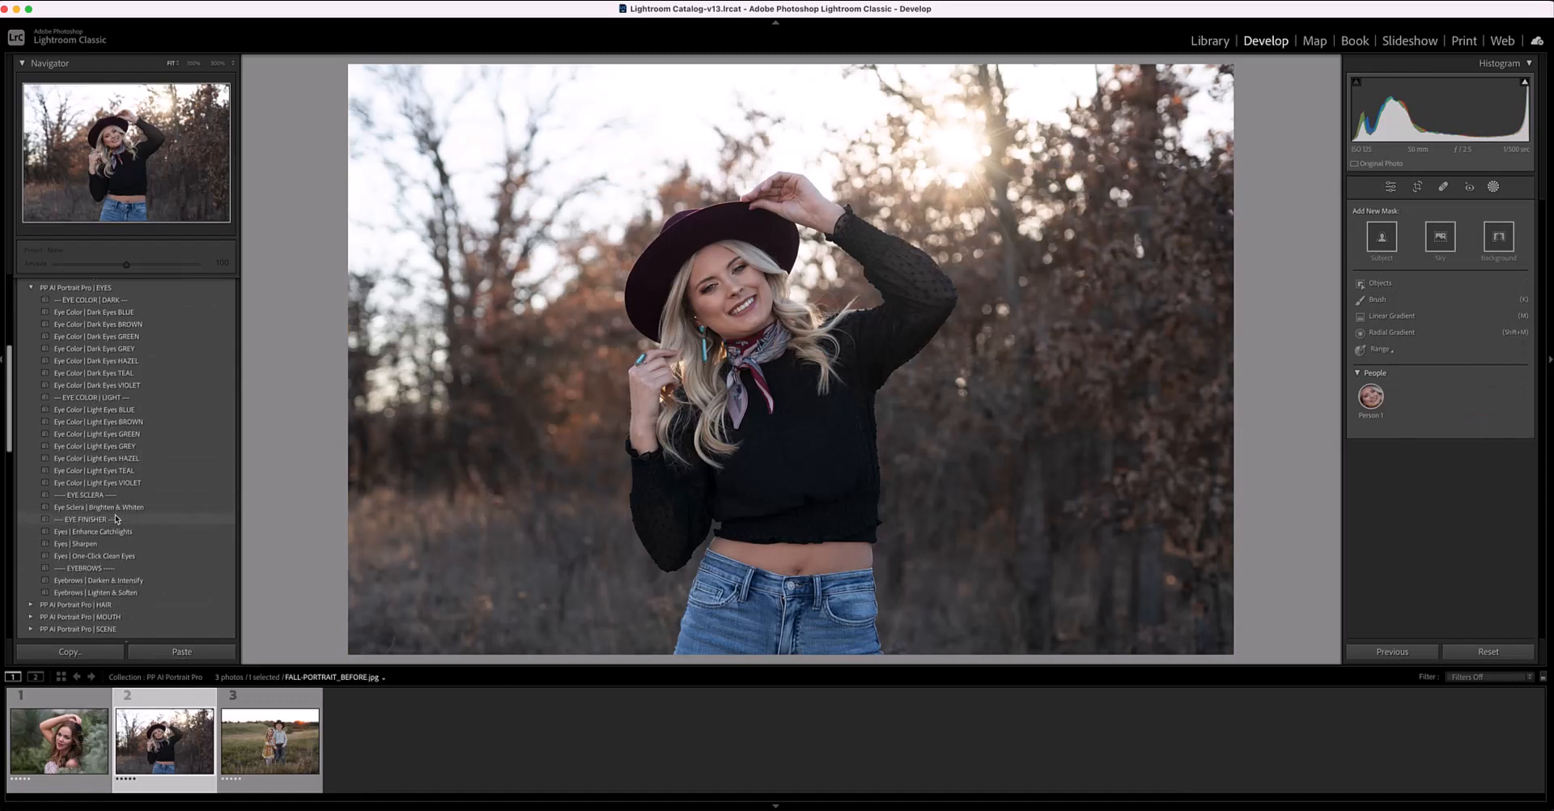
scroll(116, 519, down, 2)
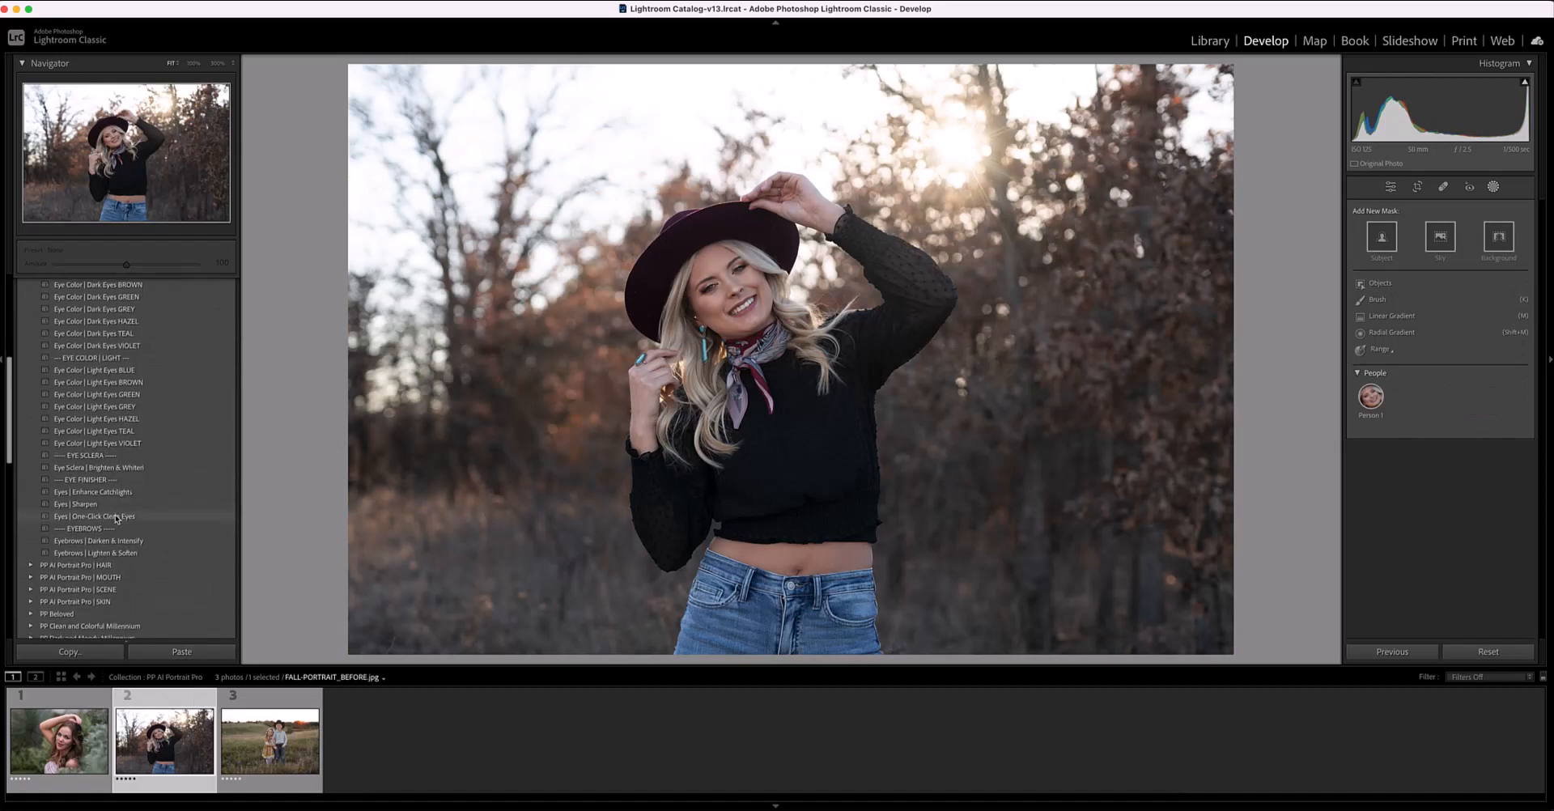
click(68, 515)
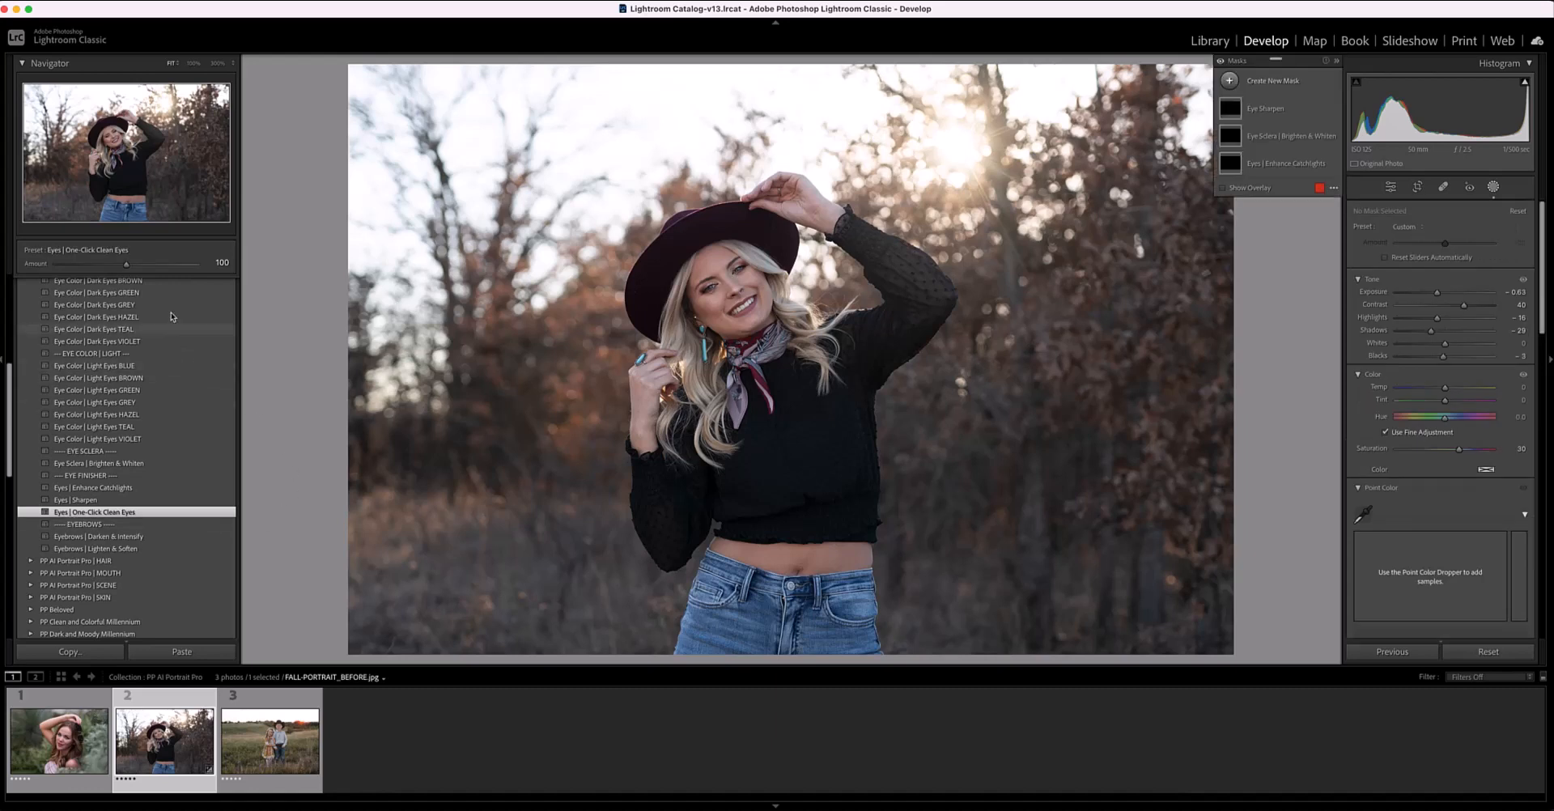
drag(126, 266, 93, 265)
Apply the scene presets Scene Background | Fall Colors at full amount and Scene Background | Backlight Golden Hour at amount 80.
scroll(52, 432, up, 5)
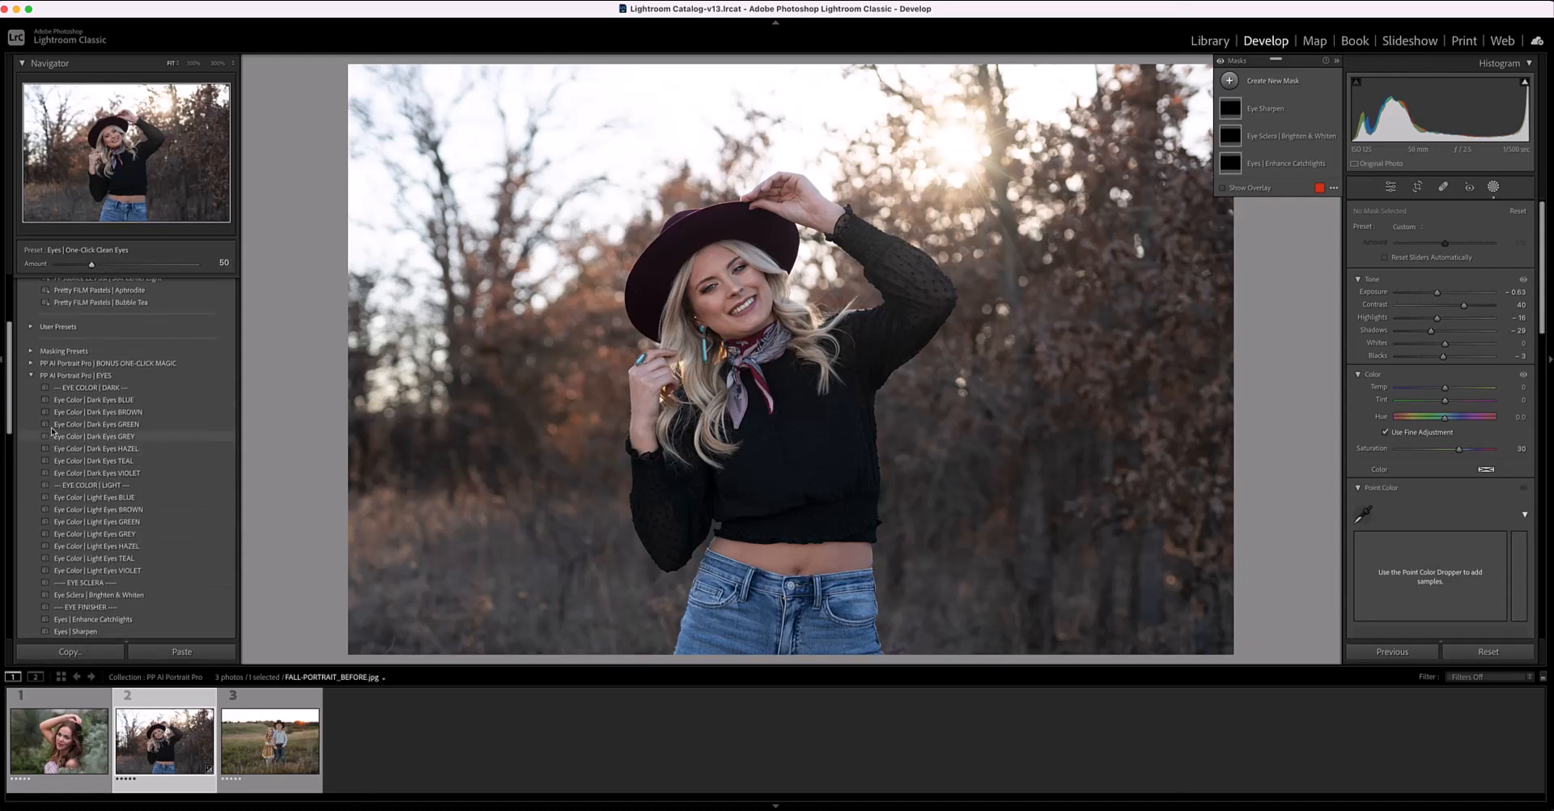
click(37, 376)
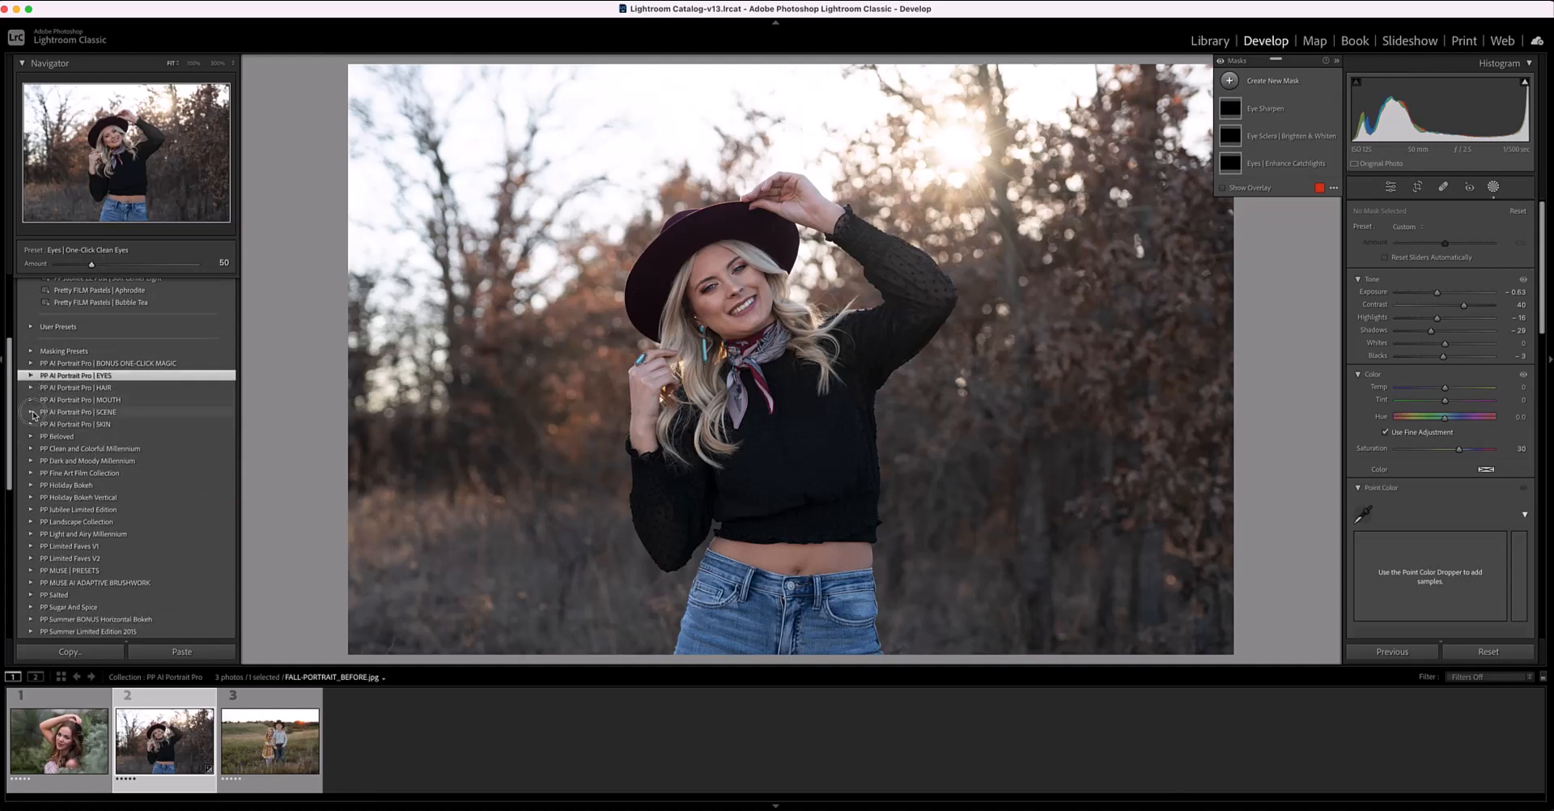
click(30, 412)
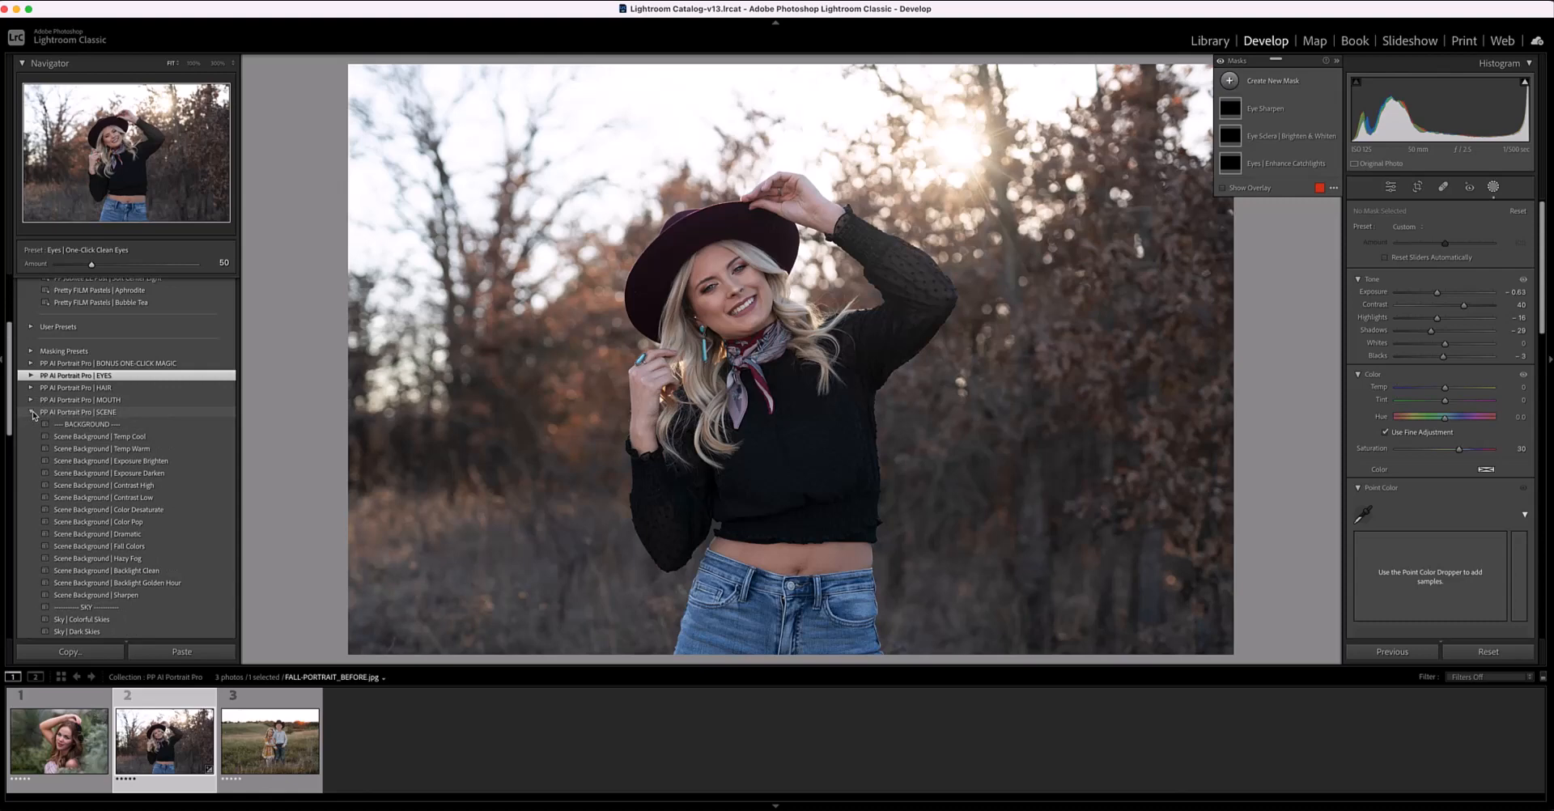
click(119, 548)
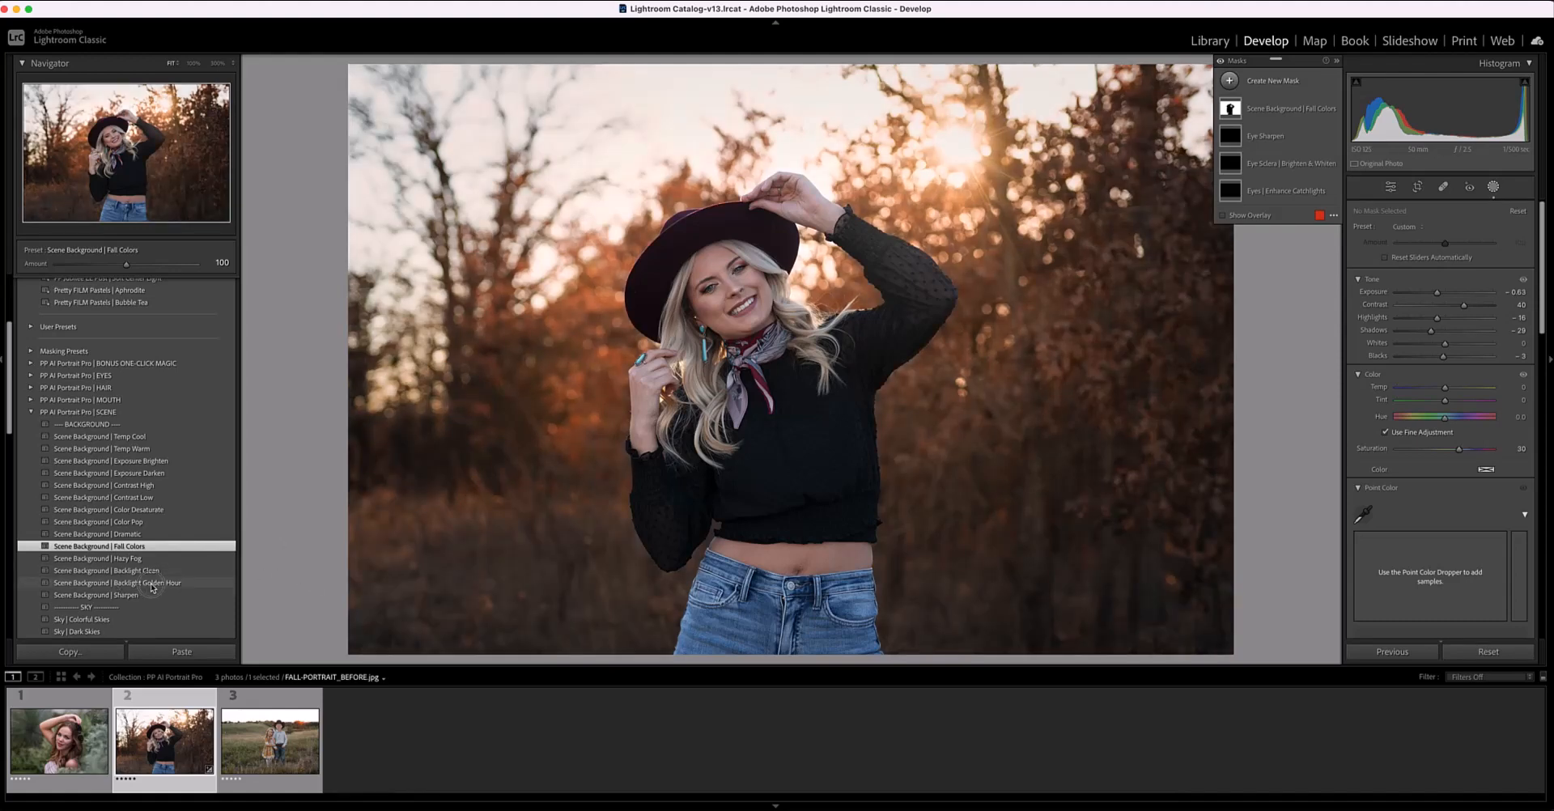
click(152, 588)
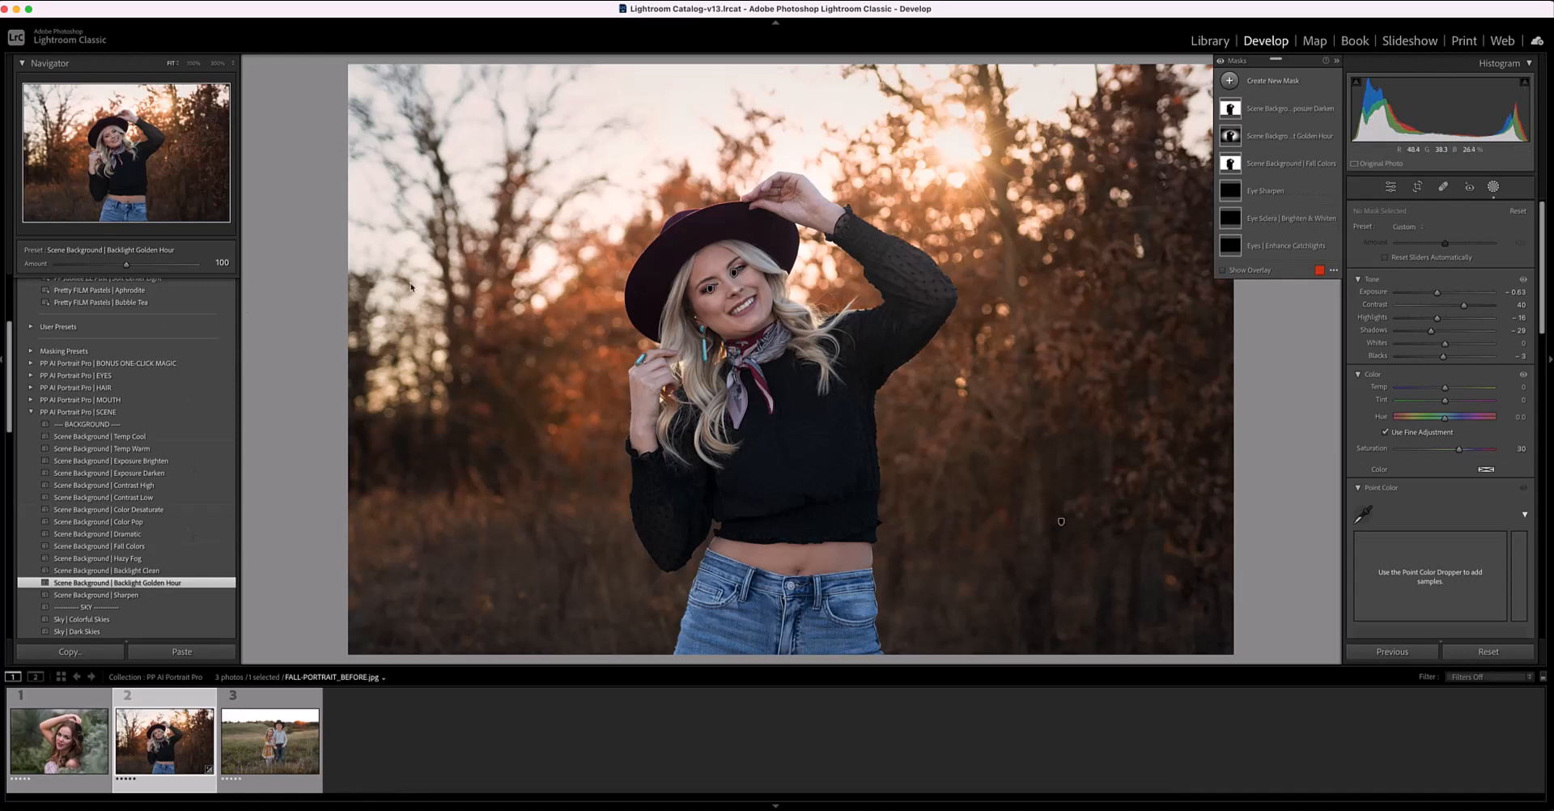
drag(127, 270, 115, 270)
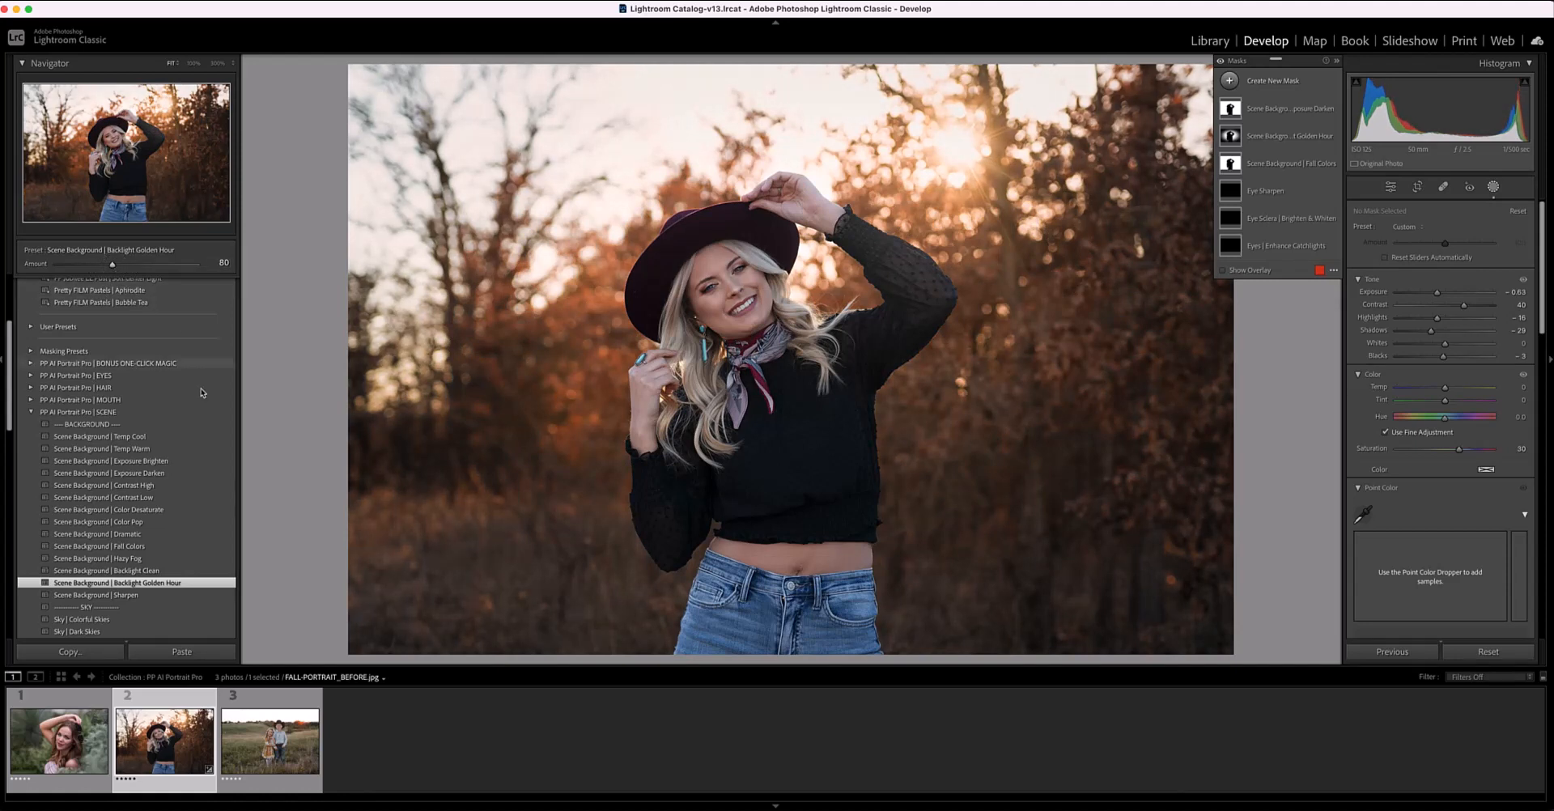
Brighten the woman with the skin preset Subject | Exposure Brighten at amount 72.
click(30, 414)
click(31, 425)
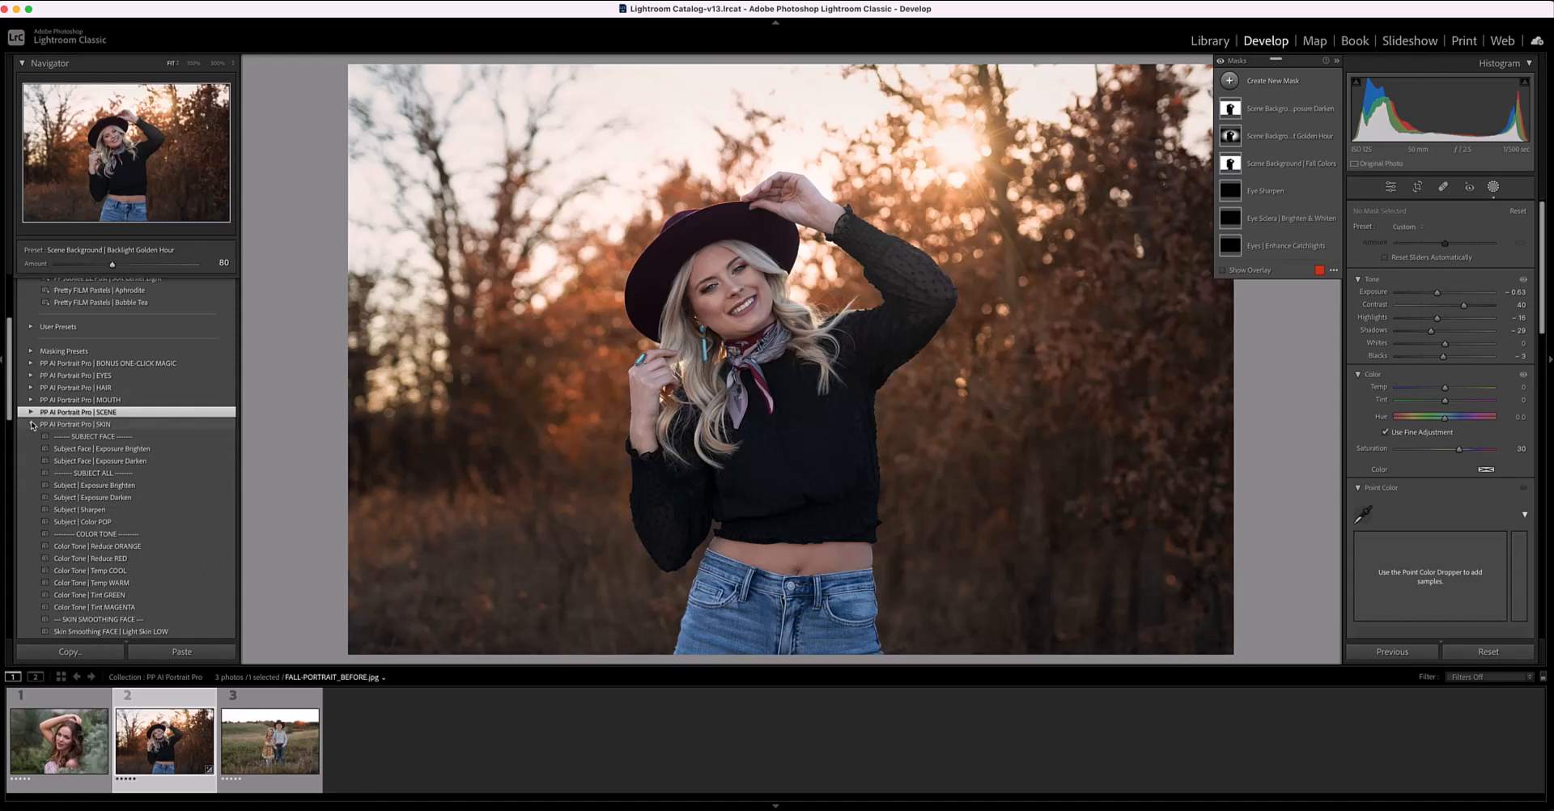
scroll(92, 612, down, 1)
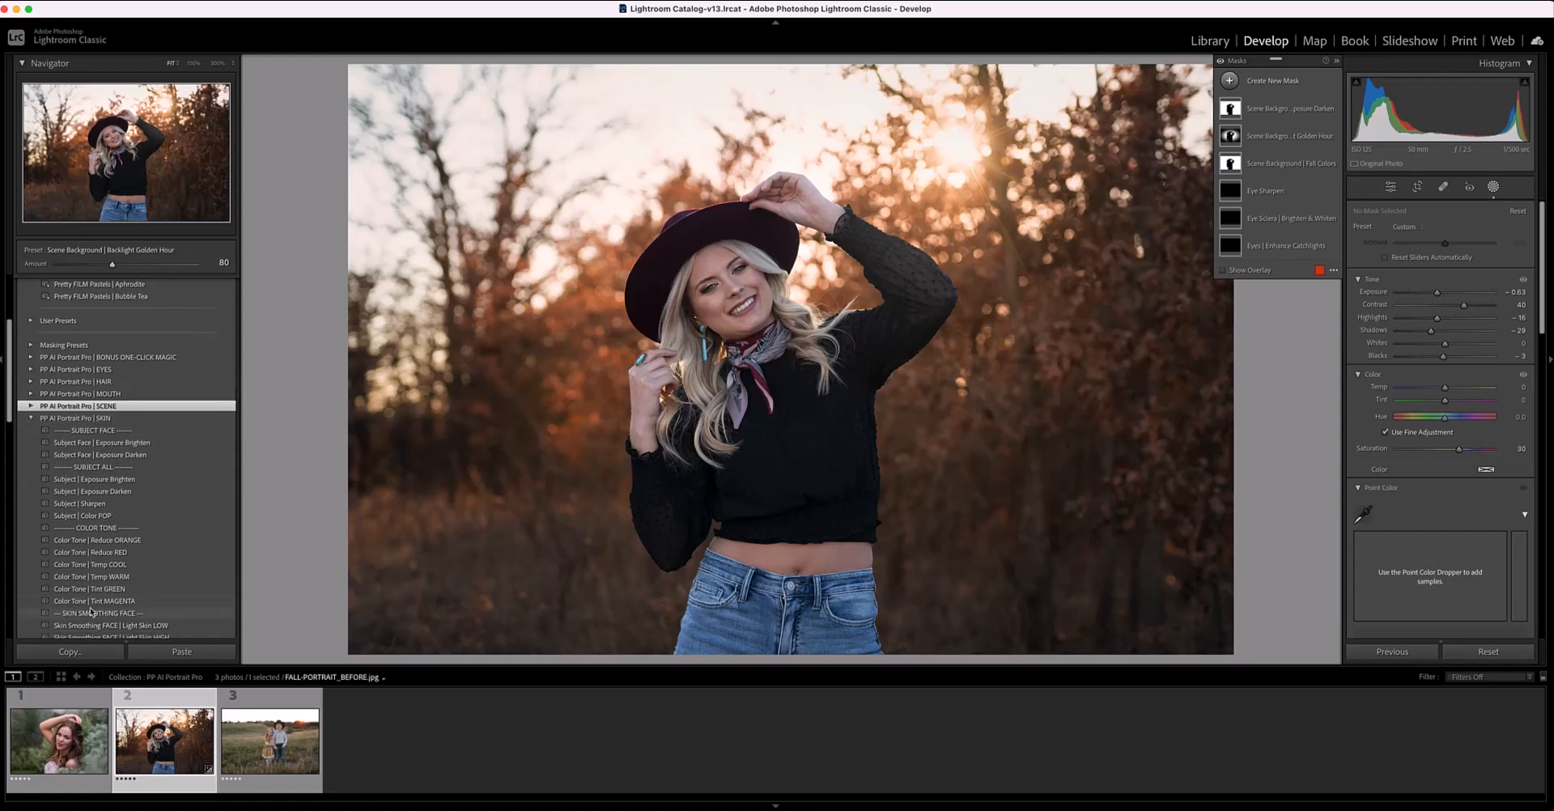
click(89, 480)
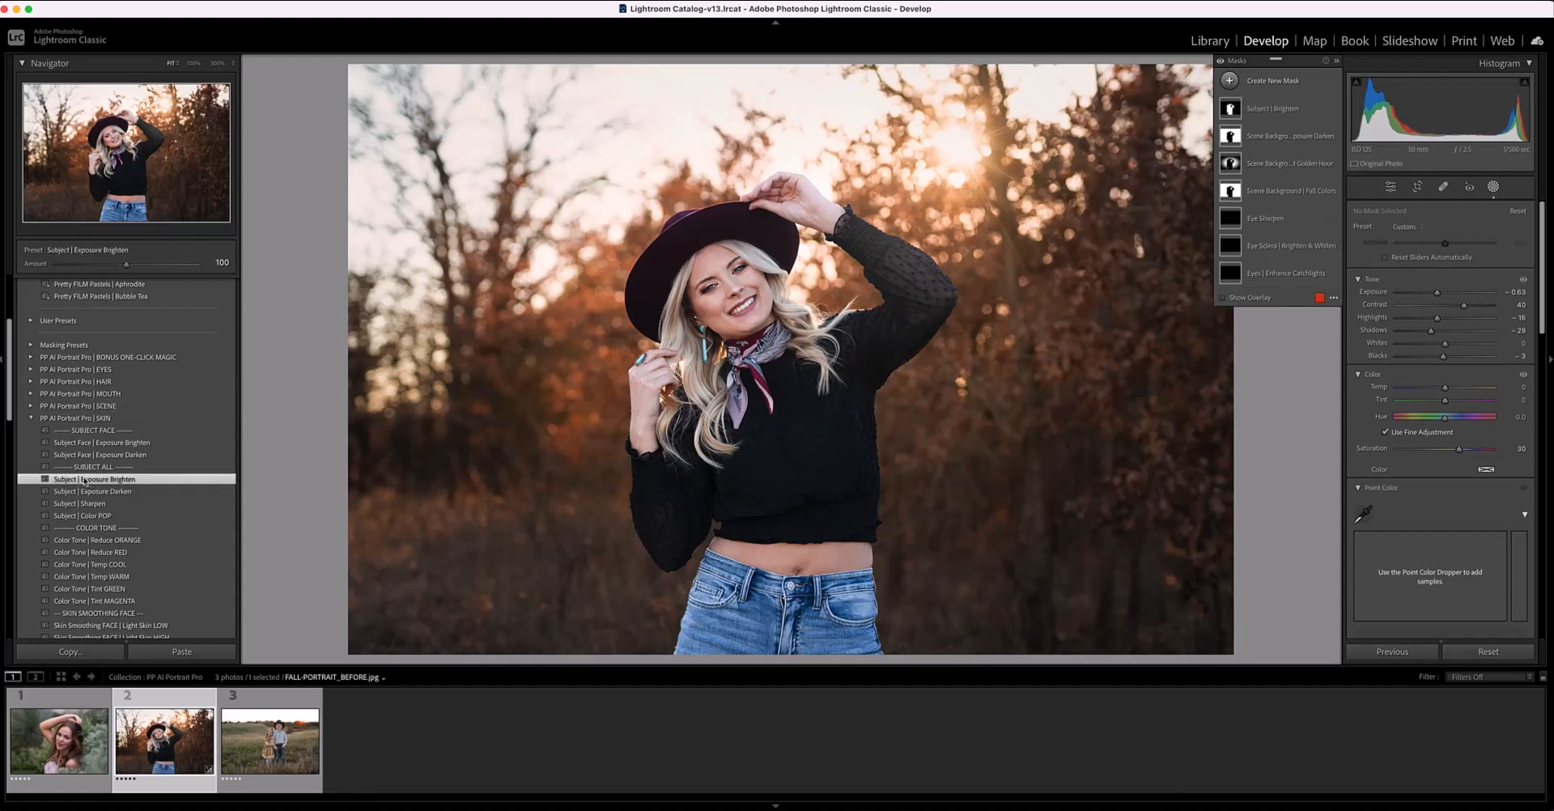
drag(127, 265, 107, 267)
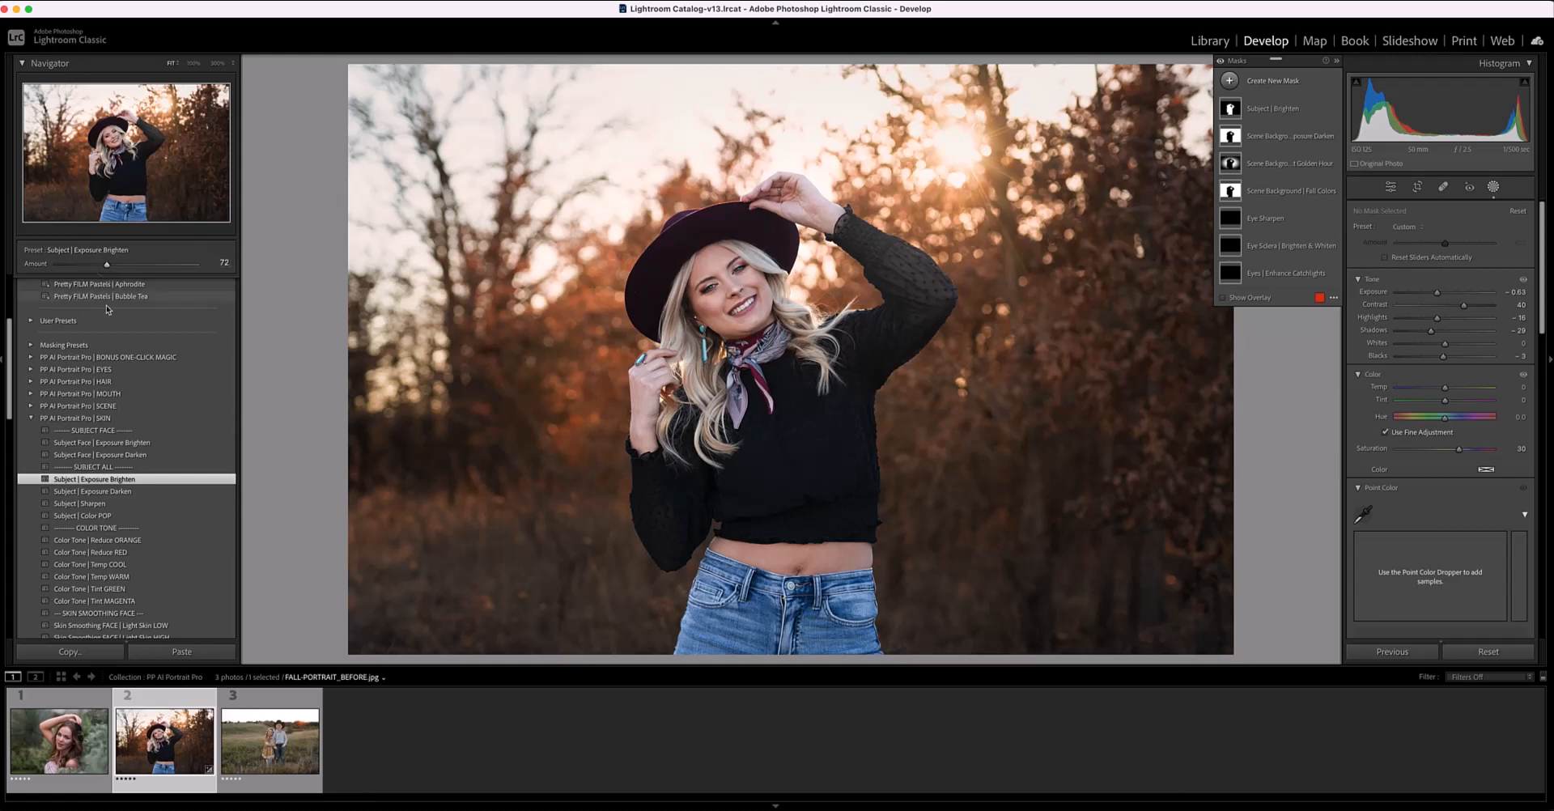
Apply Skin Smoothing ALL | SKIN RETOUCH PRO at amount 146 and compare the portrait before and after side by side.
scroll(115, 509, down, 4)
scroll(115, 509, down, 2)
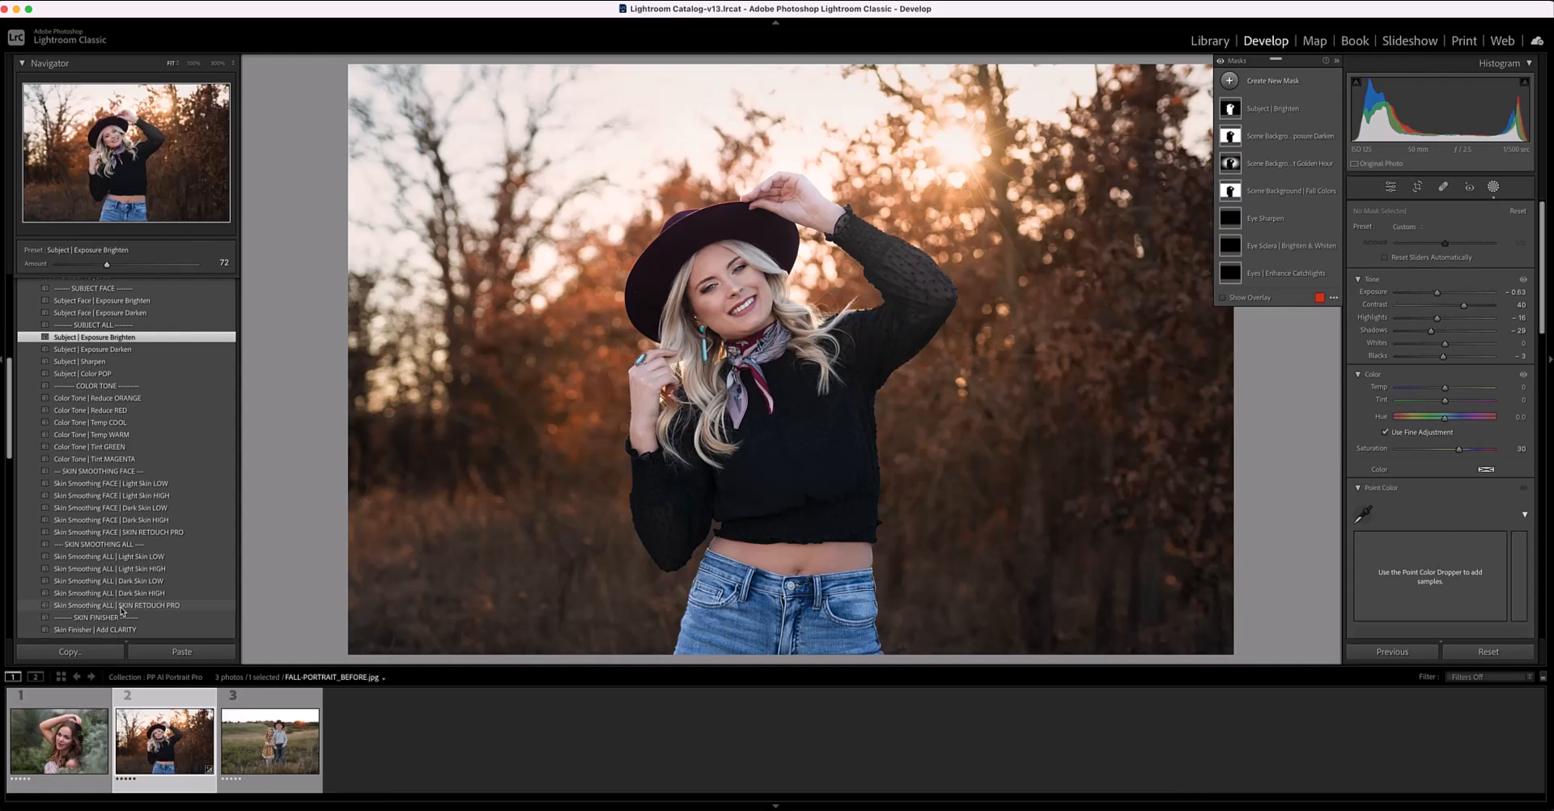
click(123, 607)
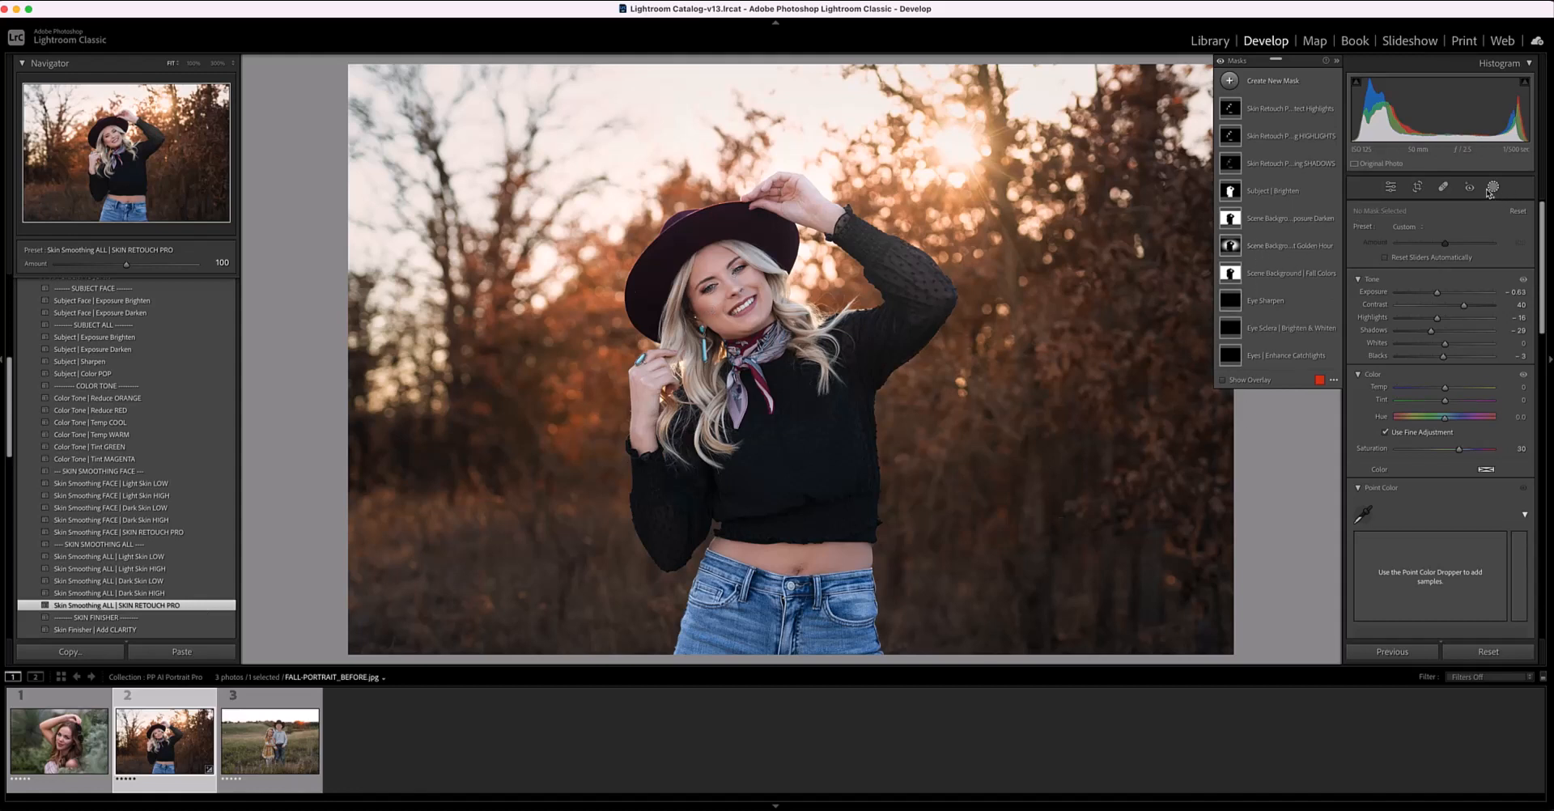
click(1260, 114)
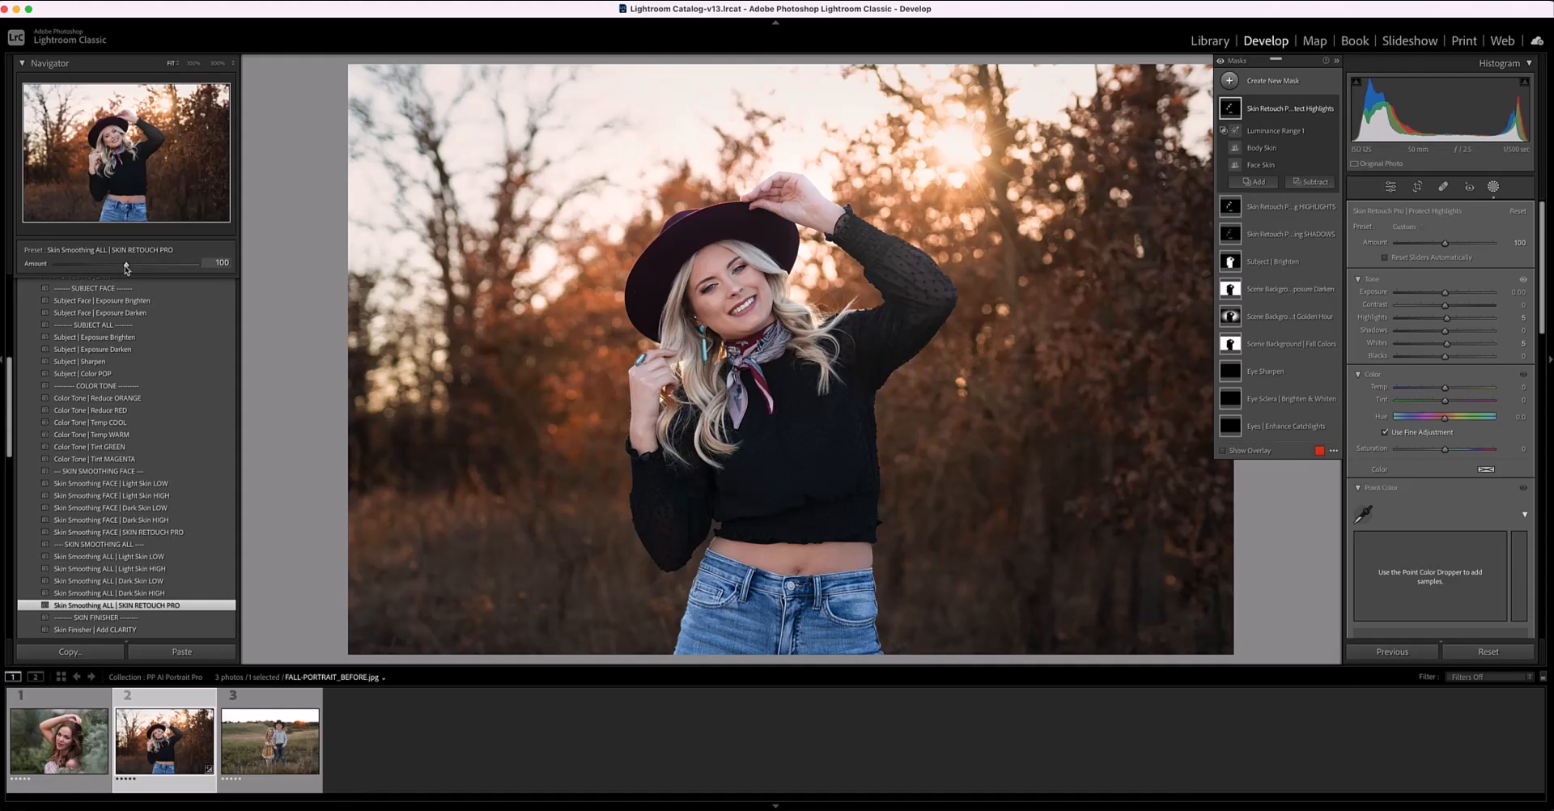
drag(127, 266, 154, 266)
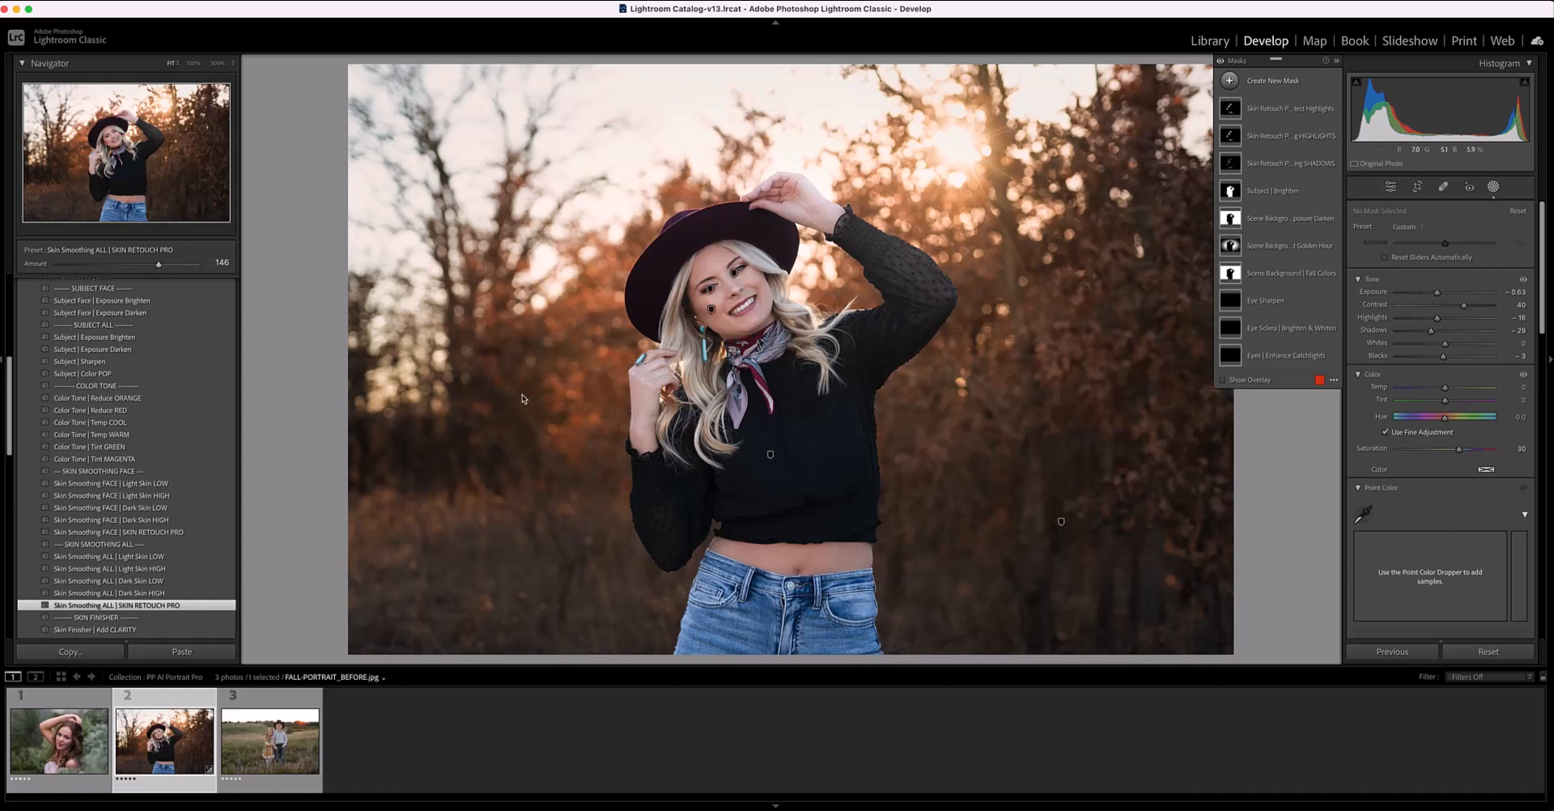
key(y)
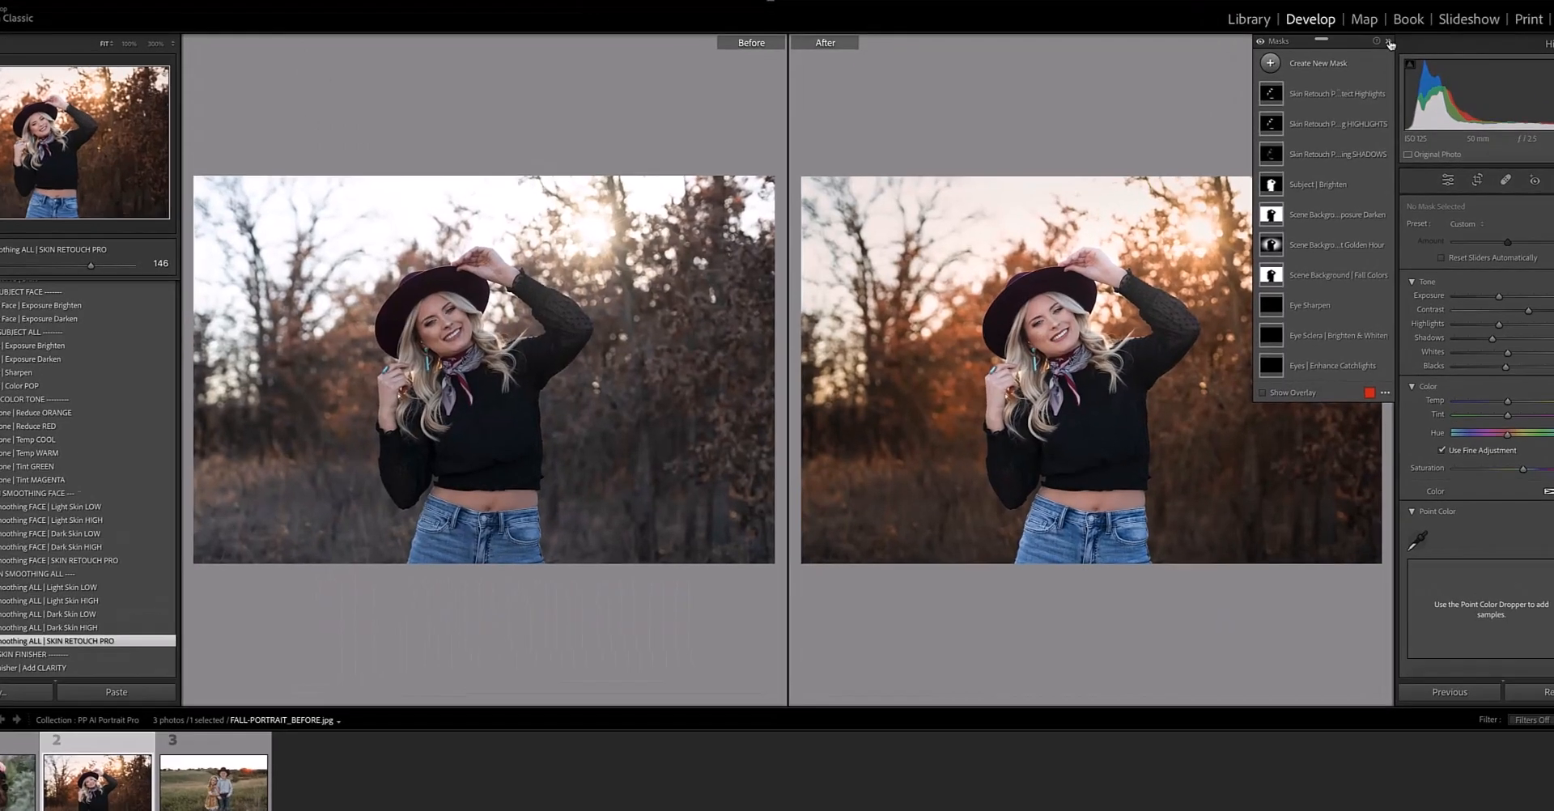
click(1389, 43)
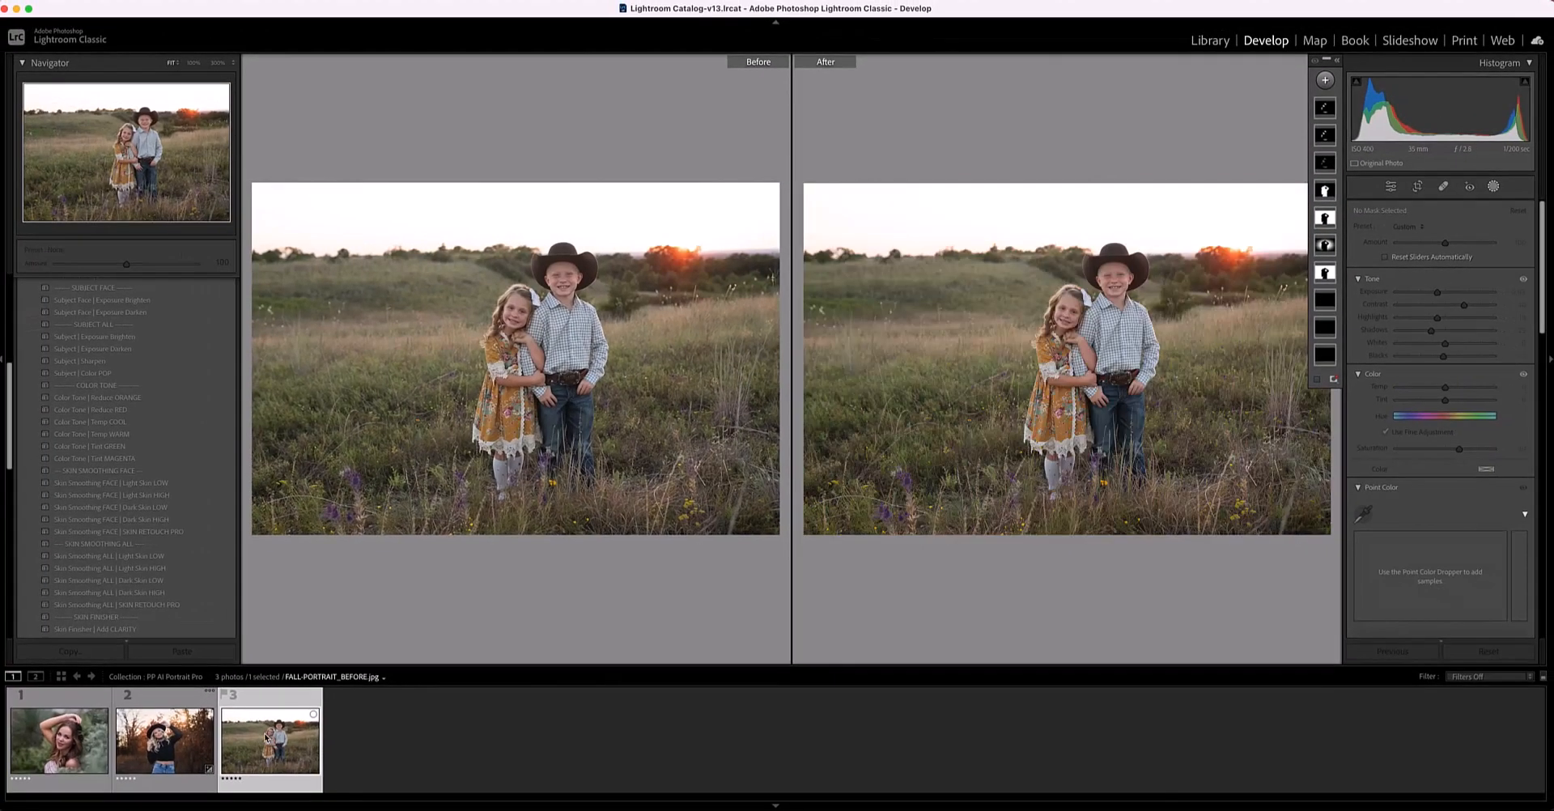
Return to the single-photo view and apply the one-click preset Pretty AI Portrait Pro | Color Pop Portrait to COLOR-POP_BEFORE.jpg.
scroll(85, 407, up, 3)
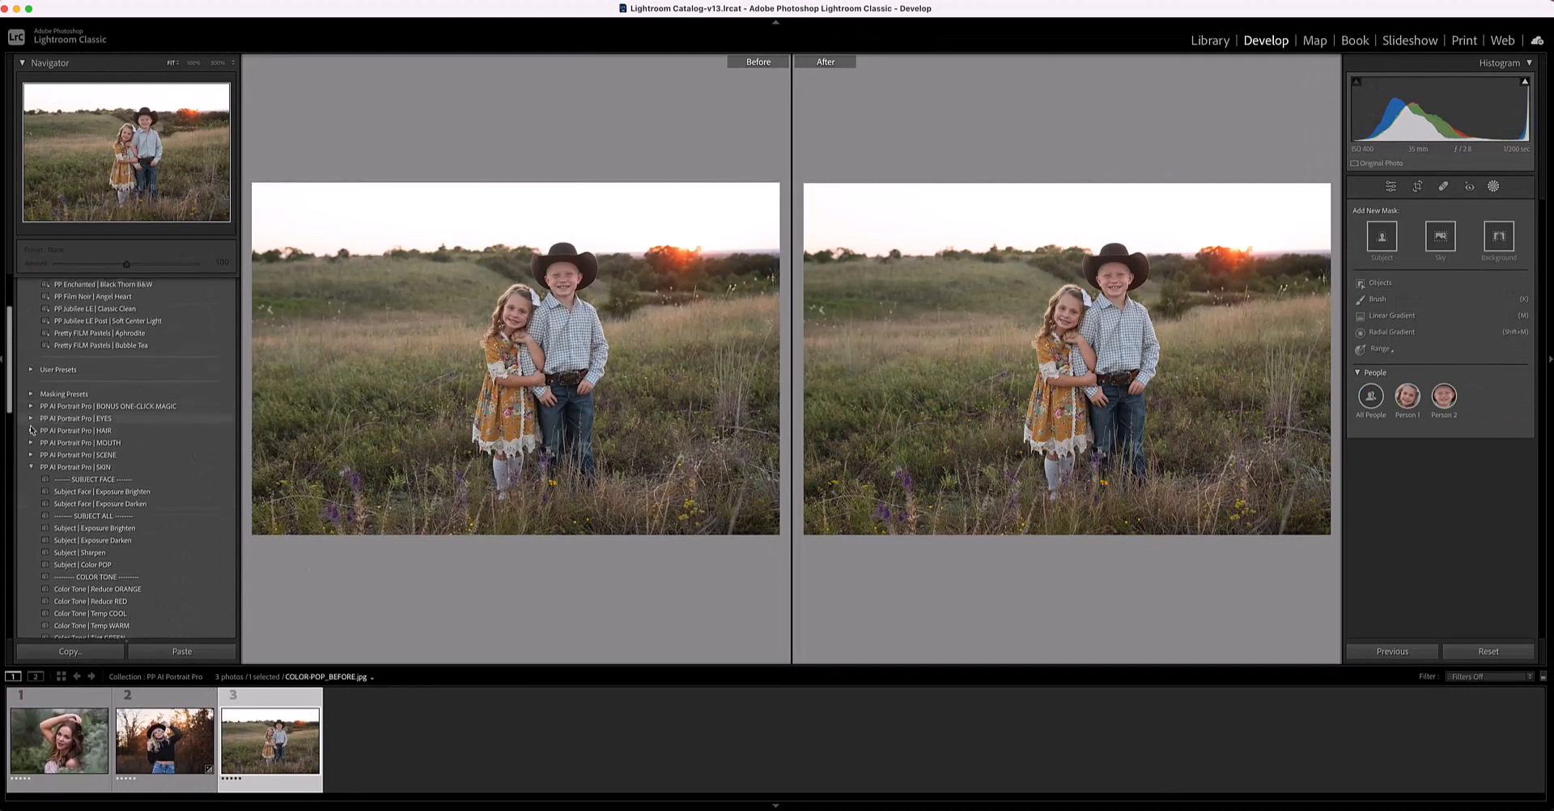
click(27, 468)
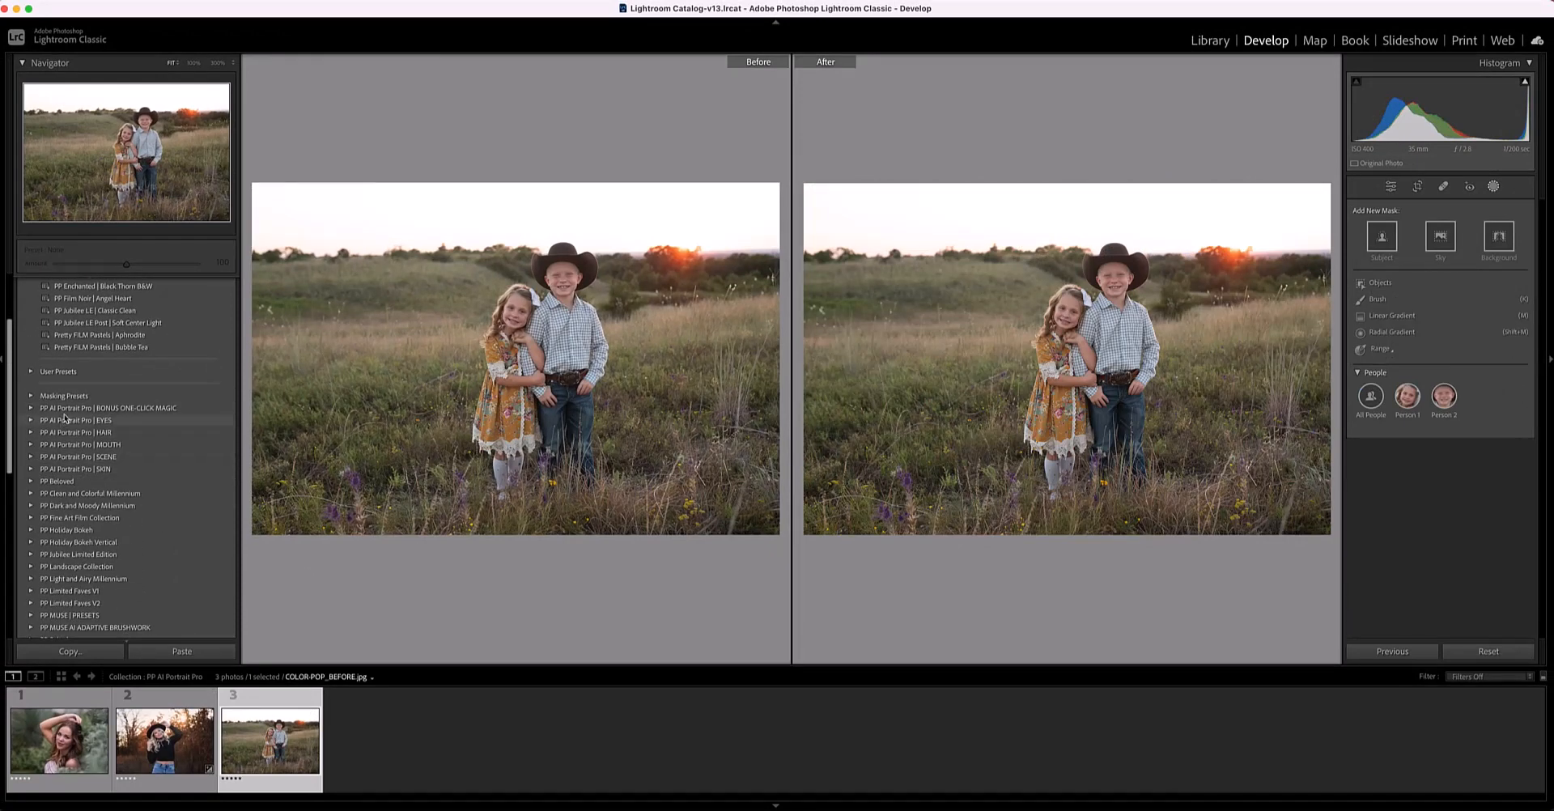
click(31, 409)
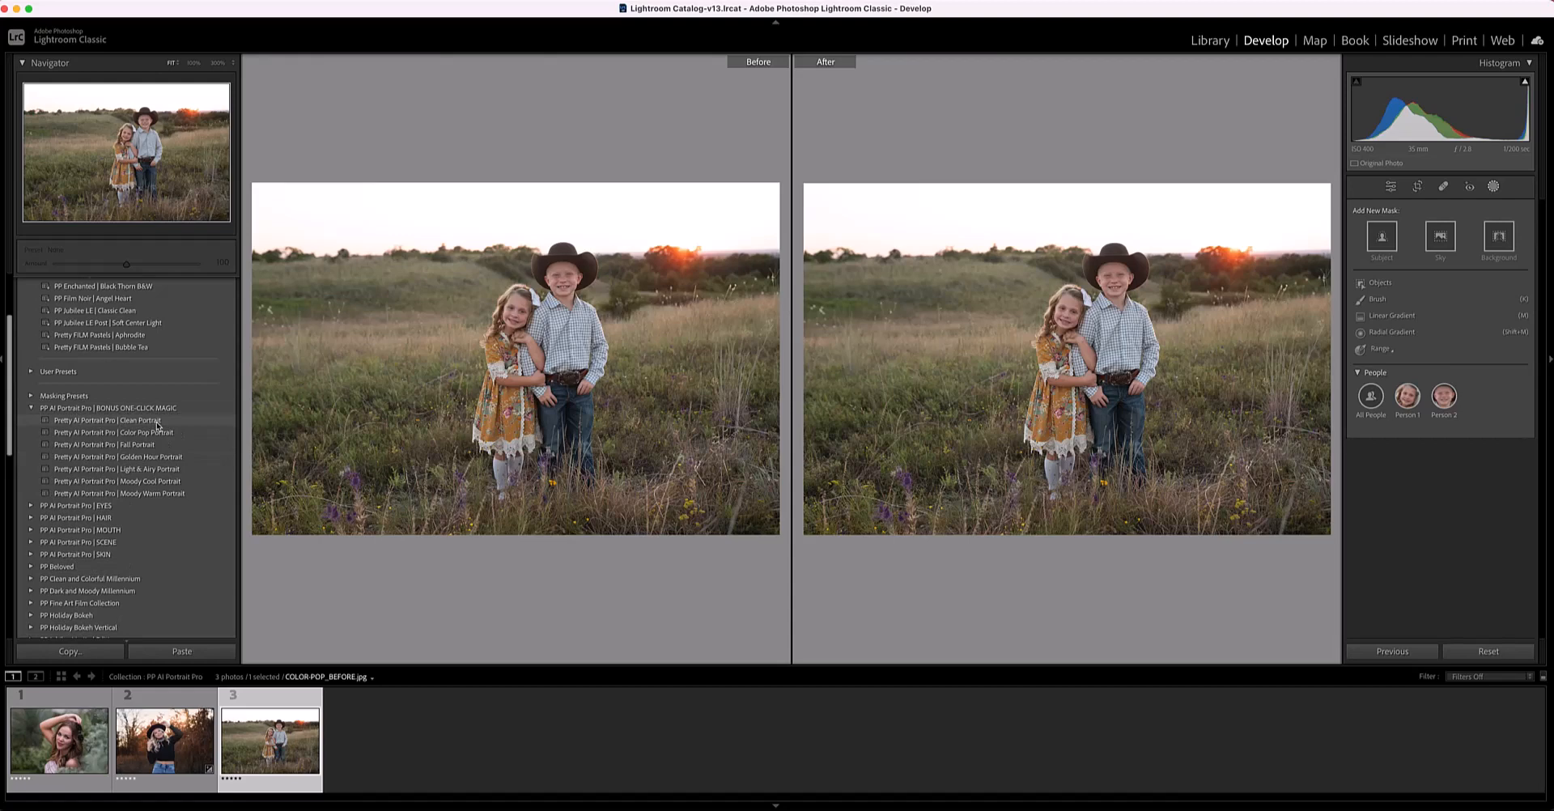
key(y)
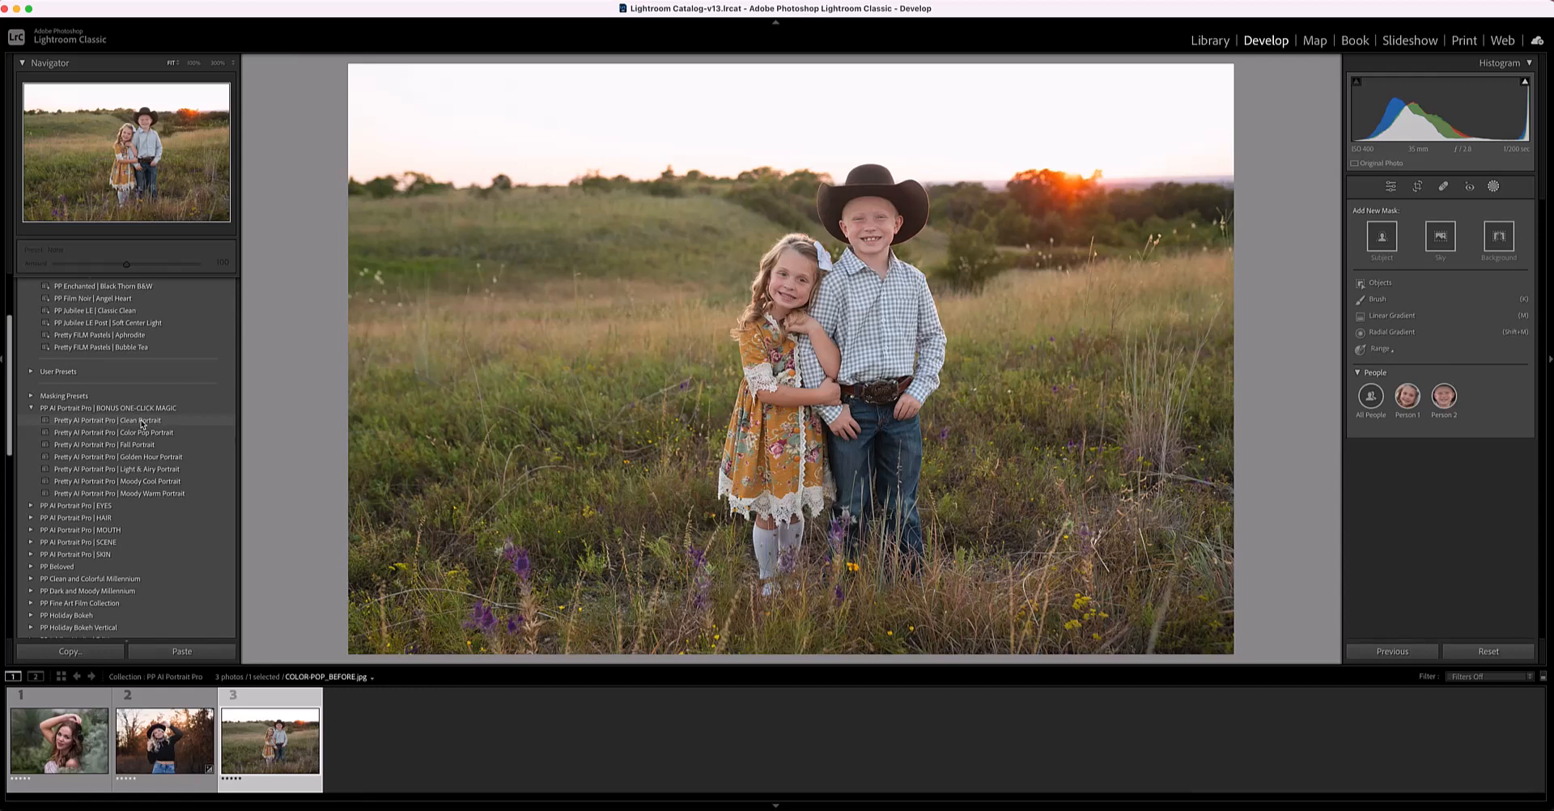
click(141, 432)
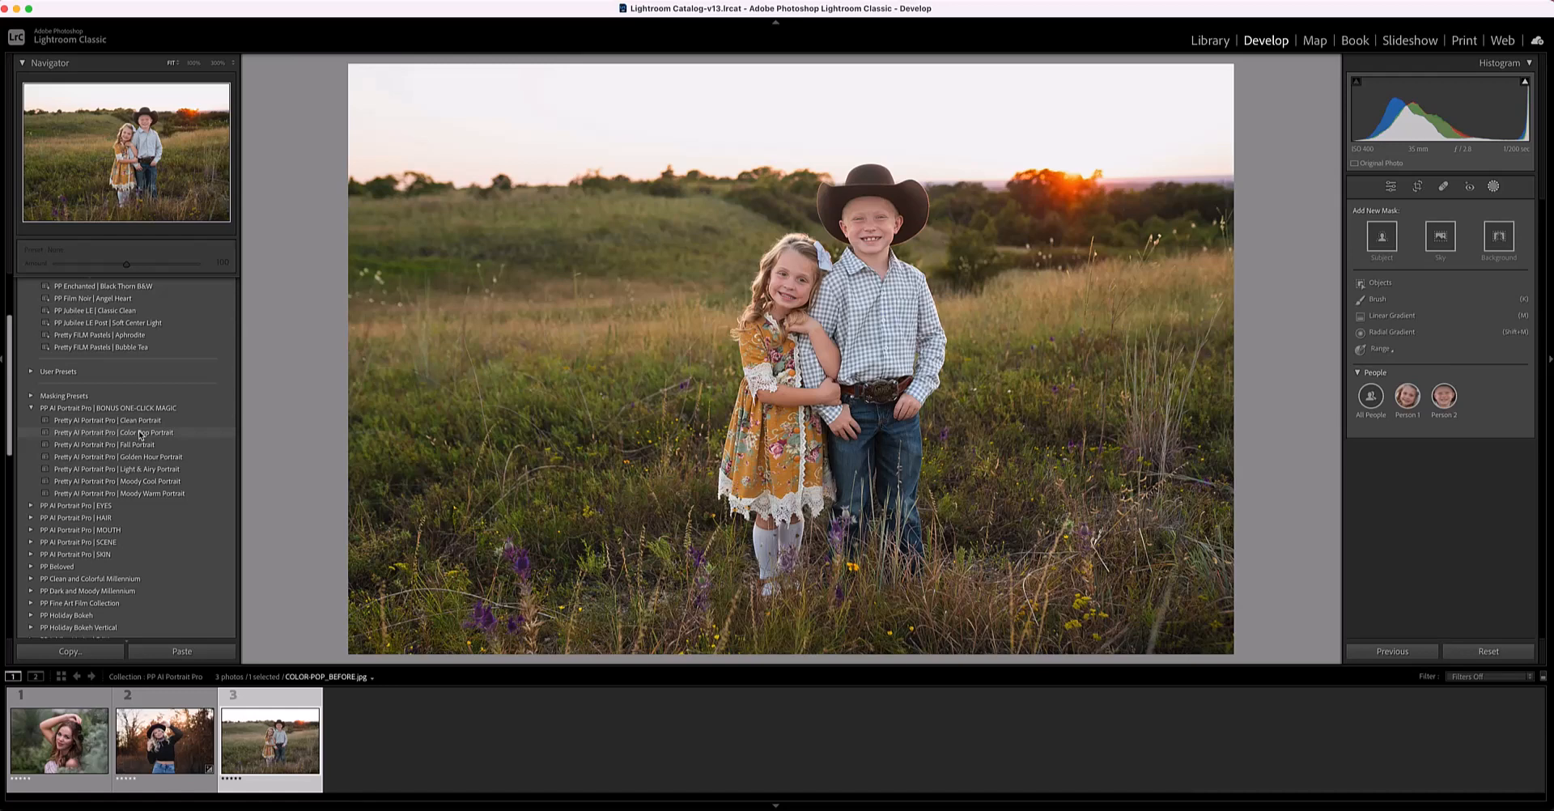
click(139, 436)
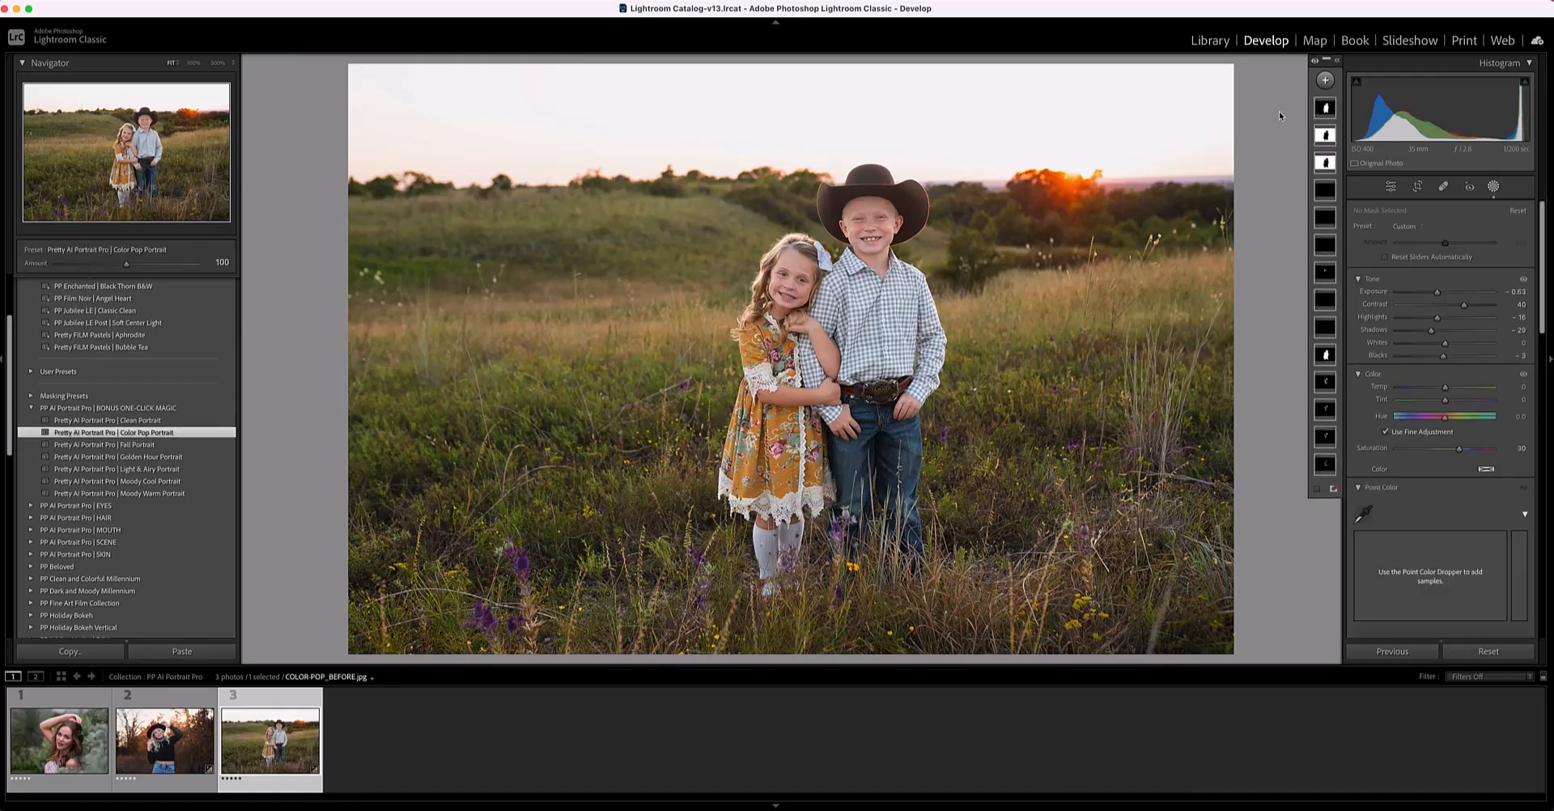
Brighten the scene behind the children with the preset Scene Background | Exposure Brighten at amount 46.
mouse_move(1329, 106)
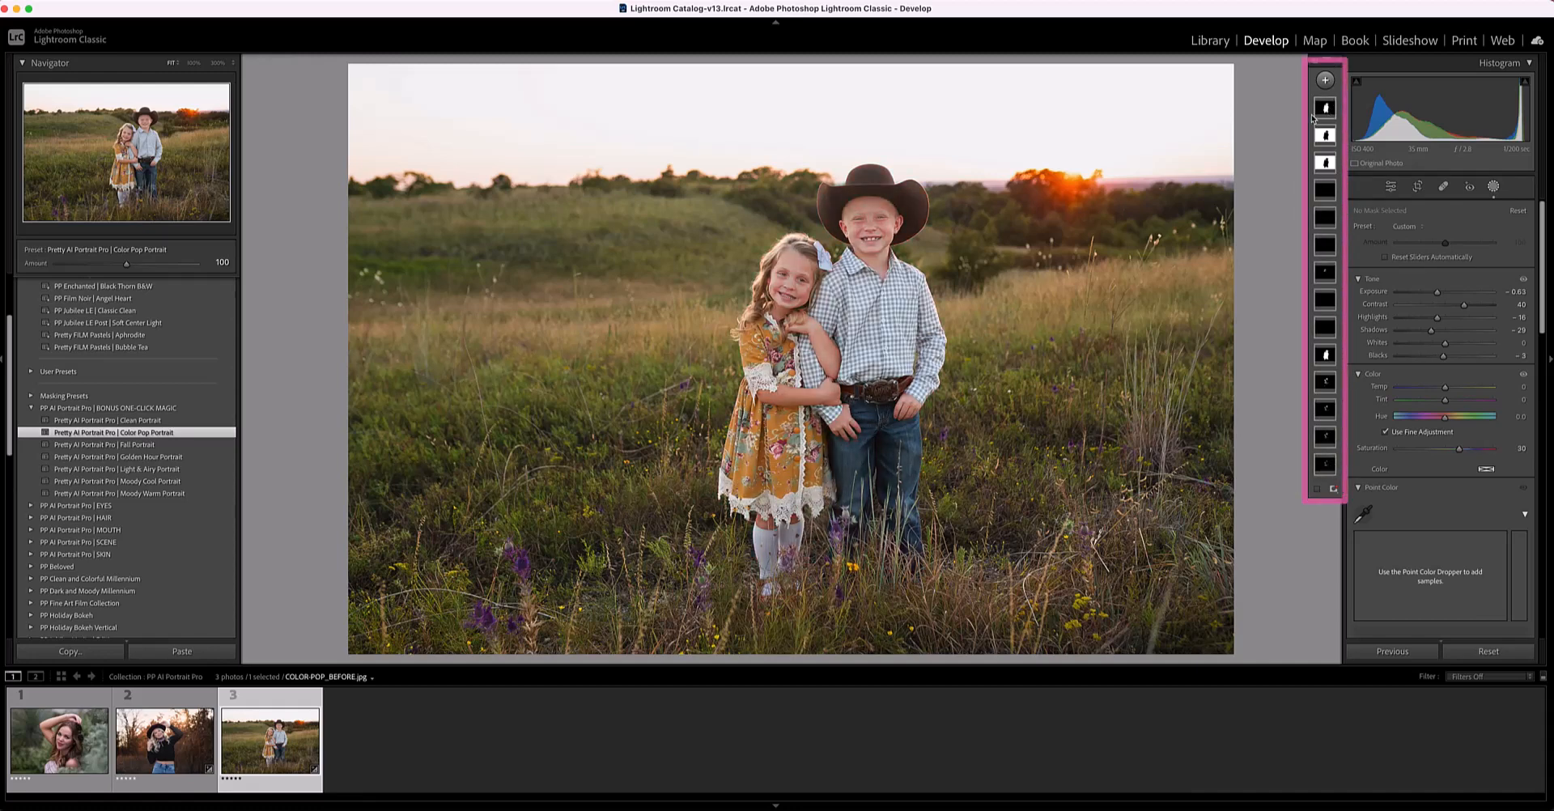
click(31, 408)
click(32, 427)
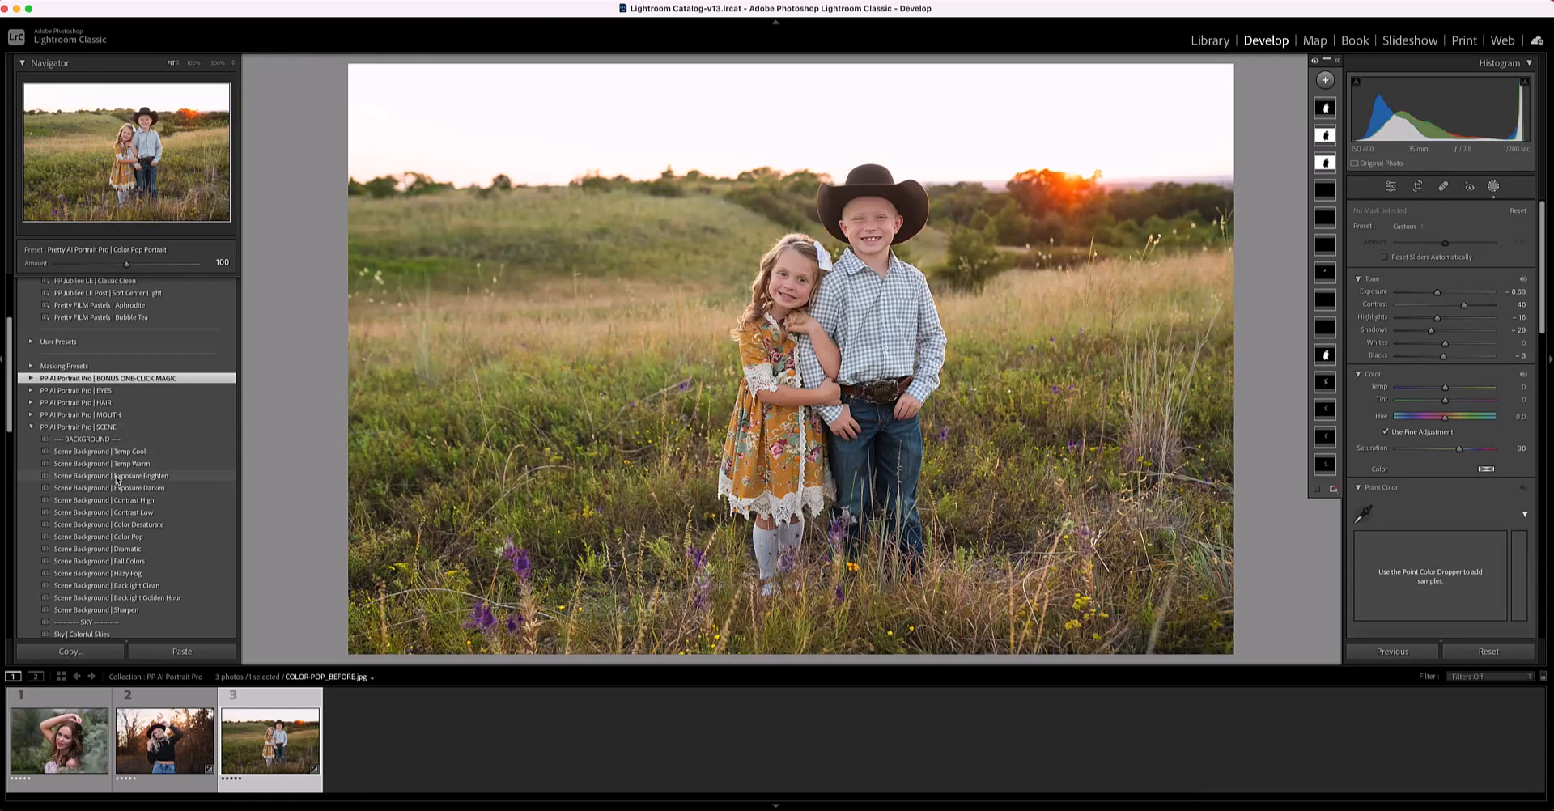
click(117, 476)
drag(127, 264, 96, 267)
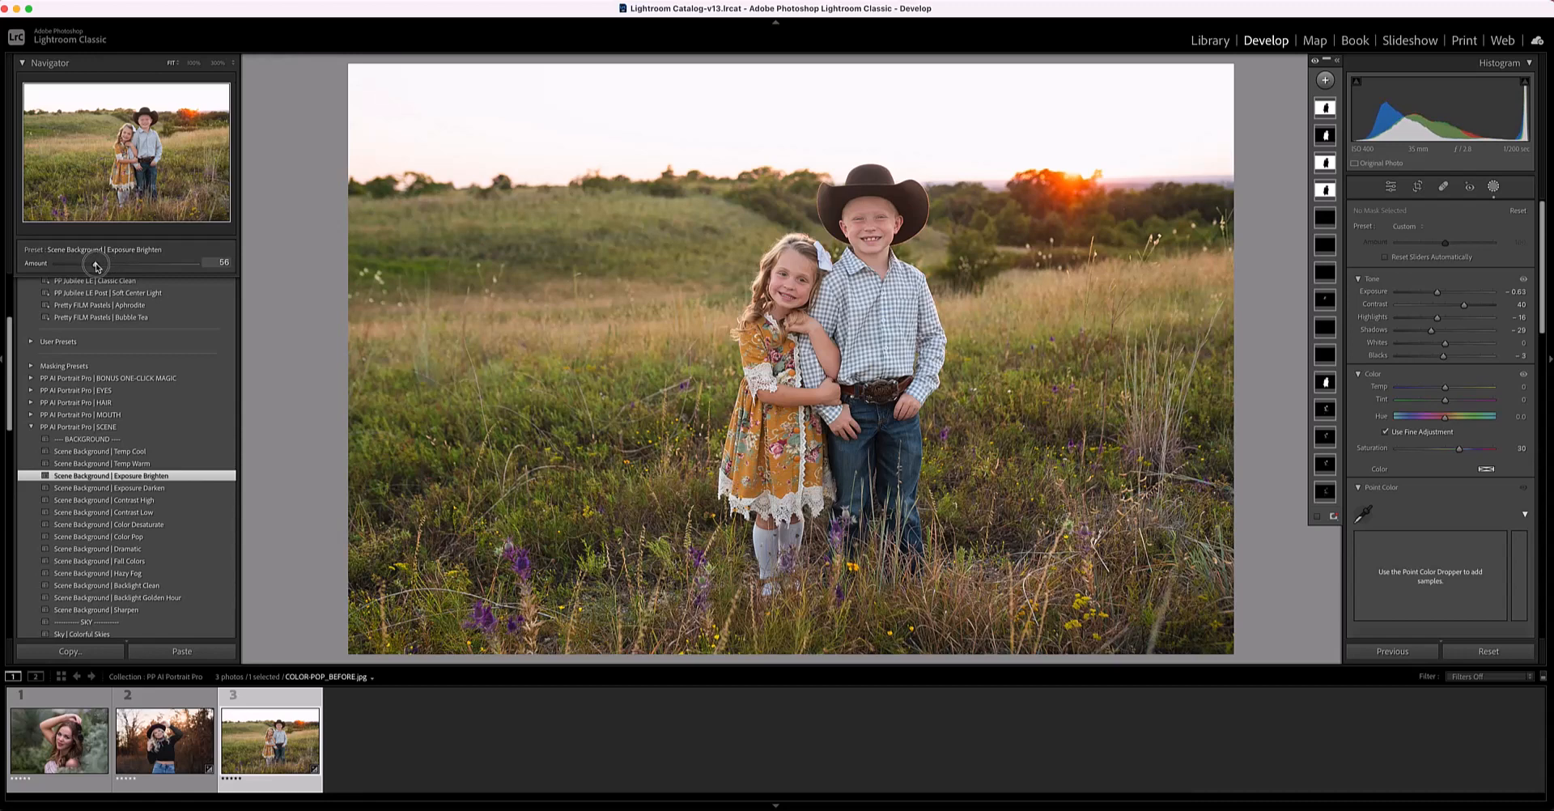
drag(96, 267, 90, 268)
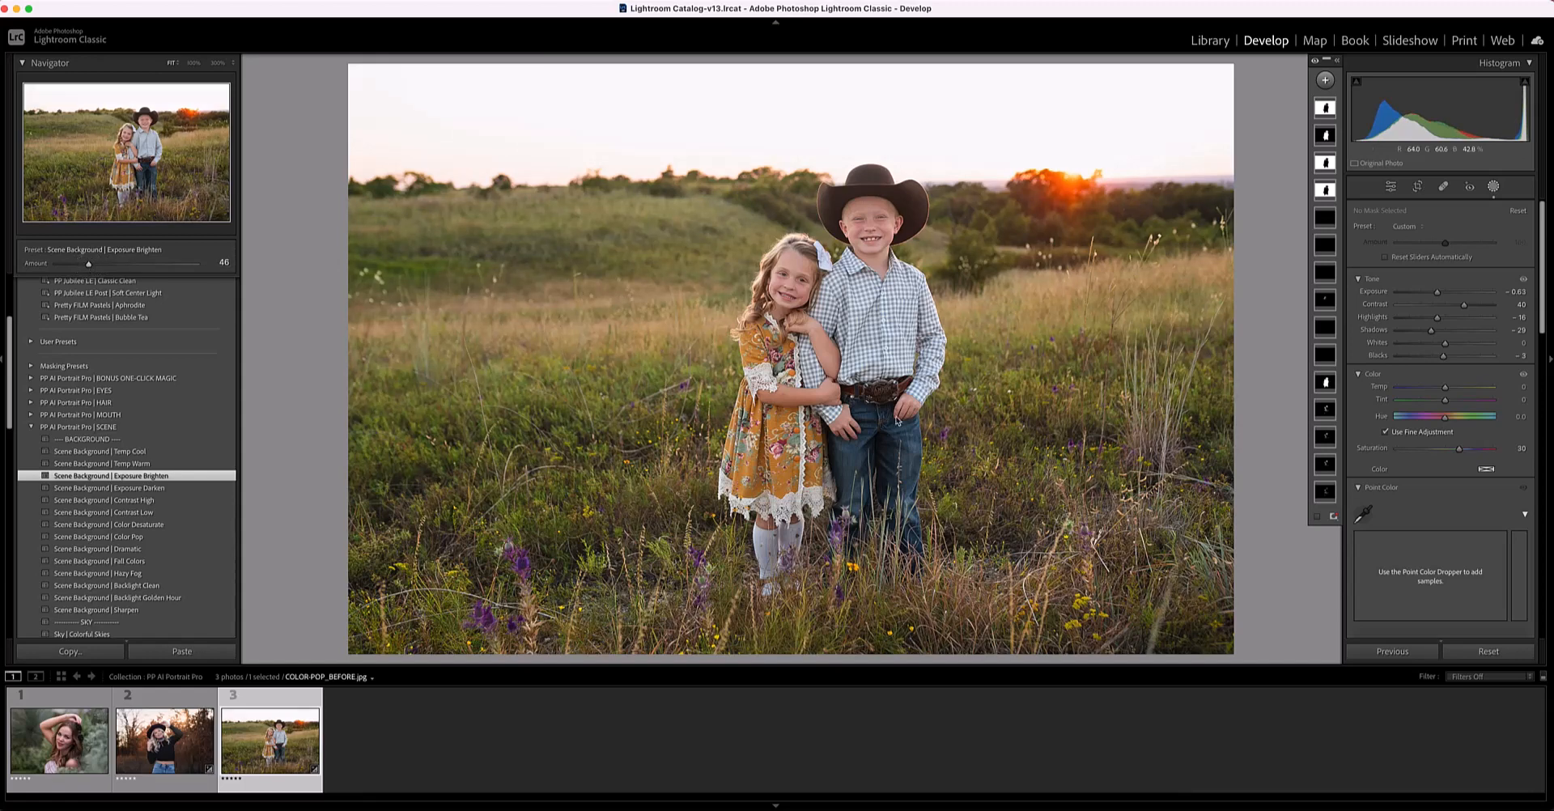
Expand the mask list, select the Scene Background | Exposure Brighten mask to view its adjustment settings, and collapse the list again.
click(1337, 61)
click(1270, 113)
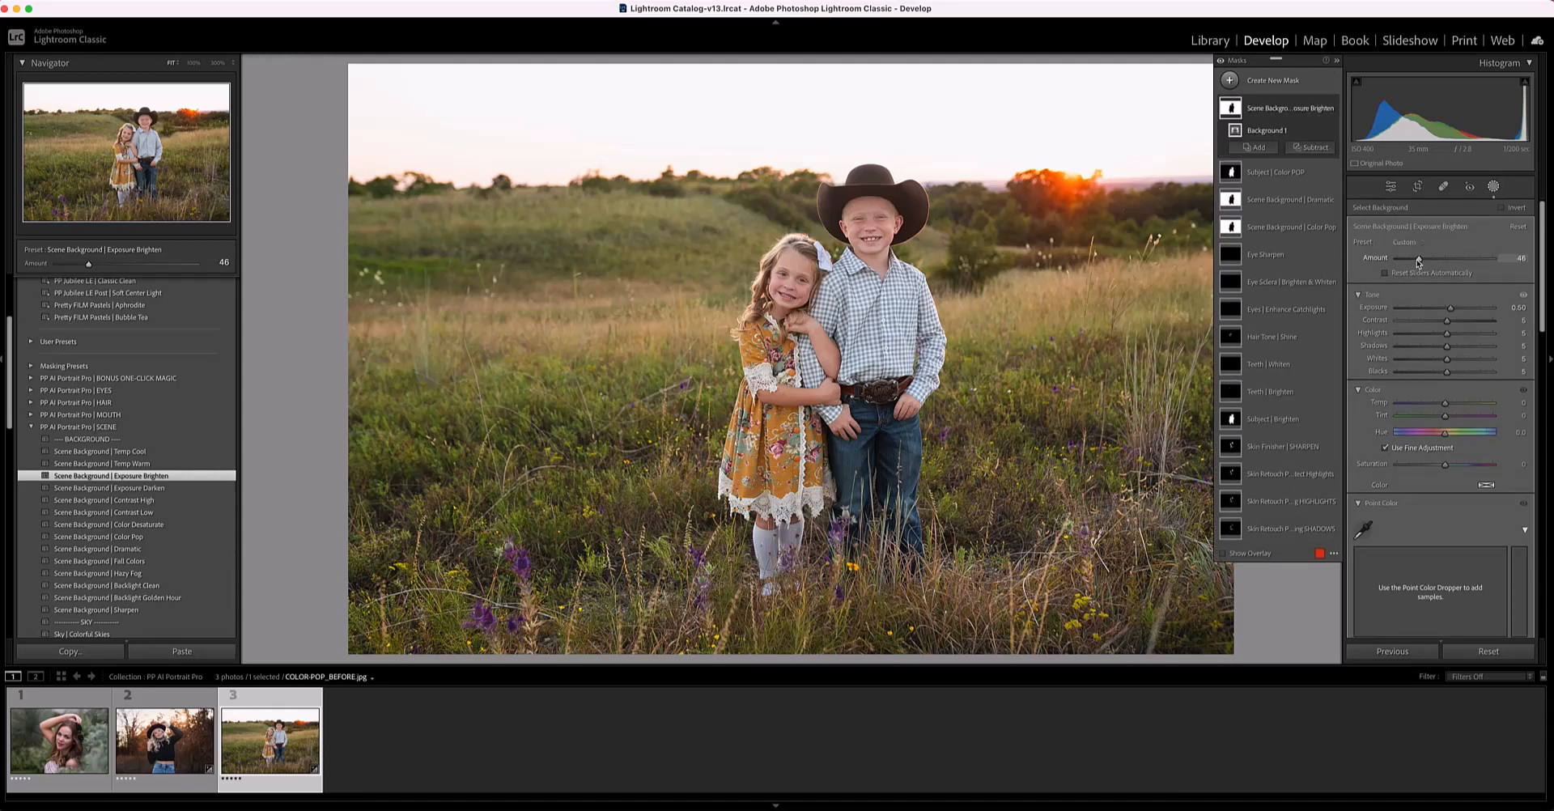
click(1337, 60)
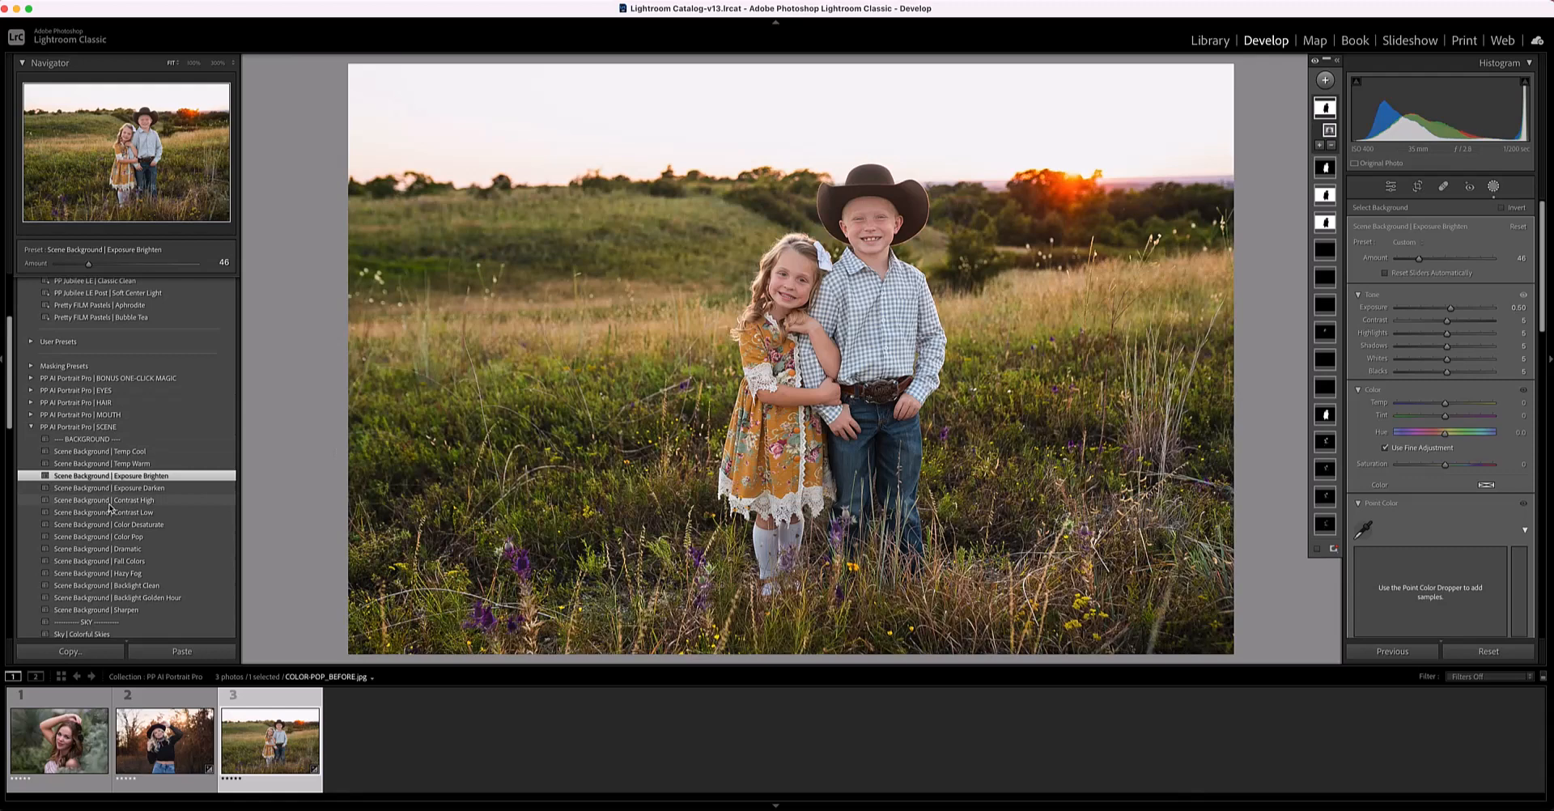
Apply Scene Background | Contrast High at amount 27 and compare the children's photo before and after side by side.
click(119, 504)
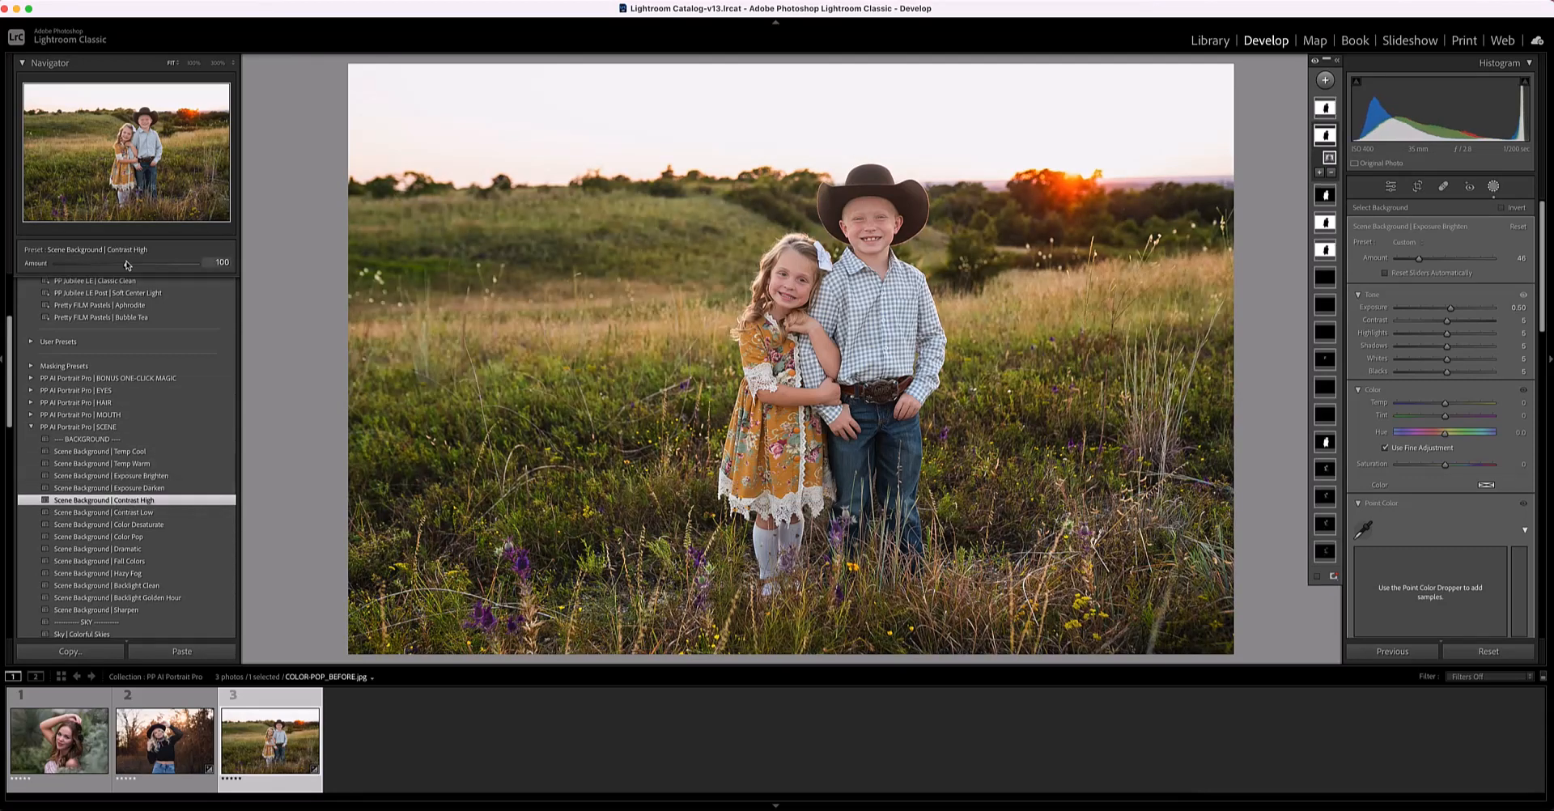
drag(126, 264, 75, 265)
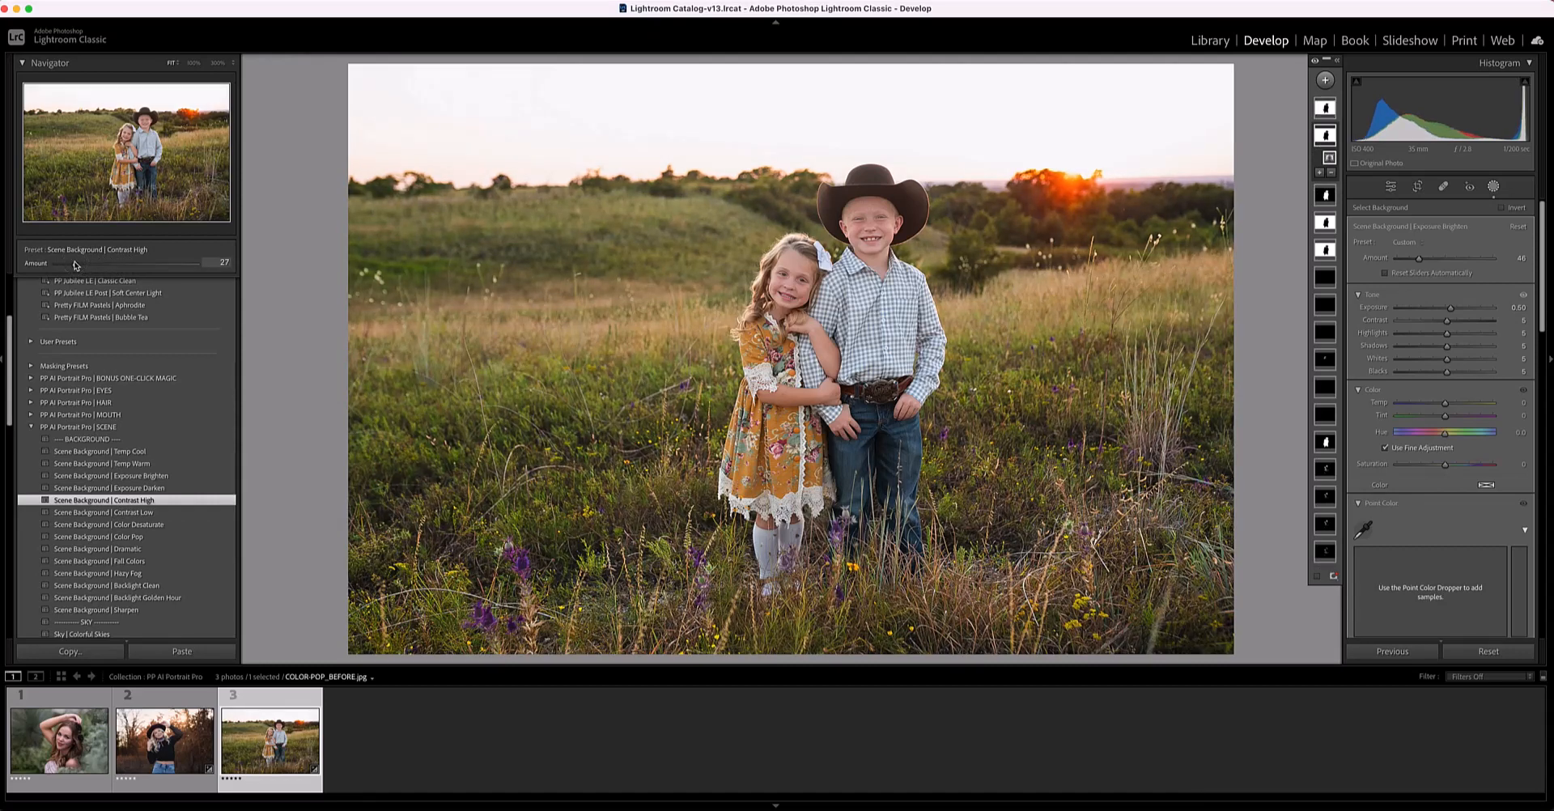
key(y)
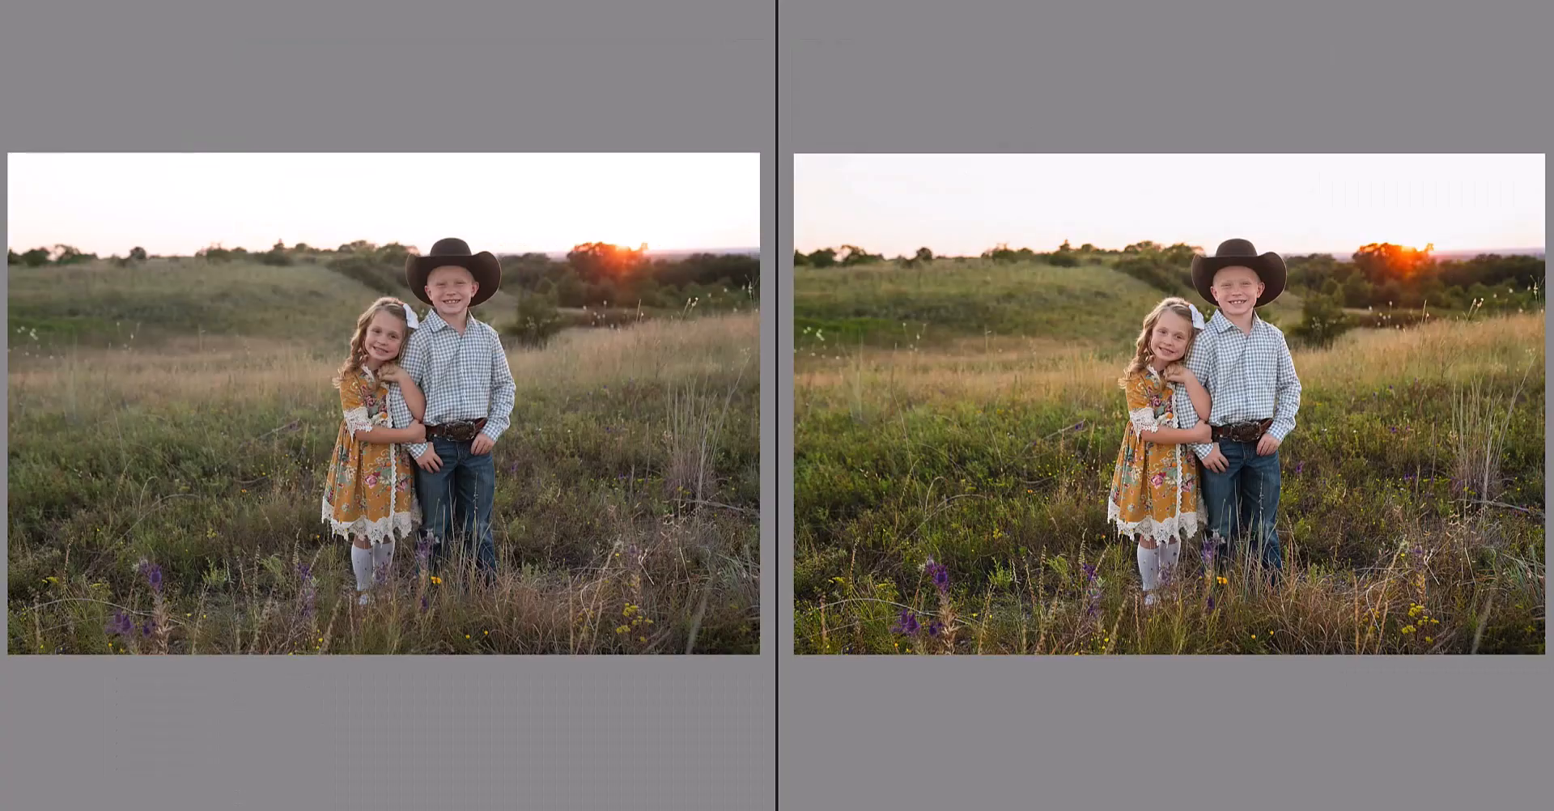
Switch to the portrait of the woman holding sunglasses and return to the single-photo view.
key(Left)
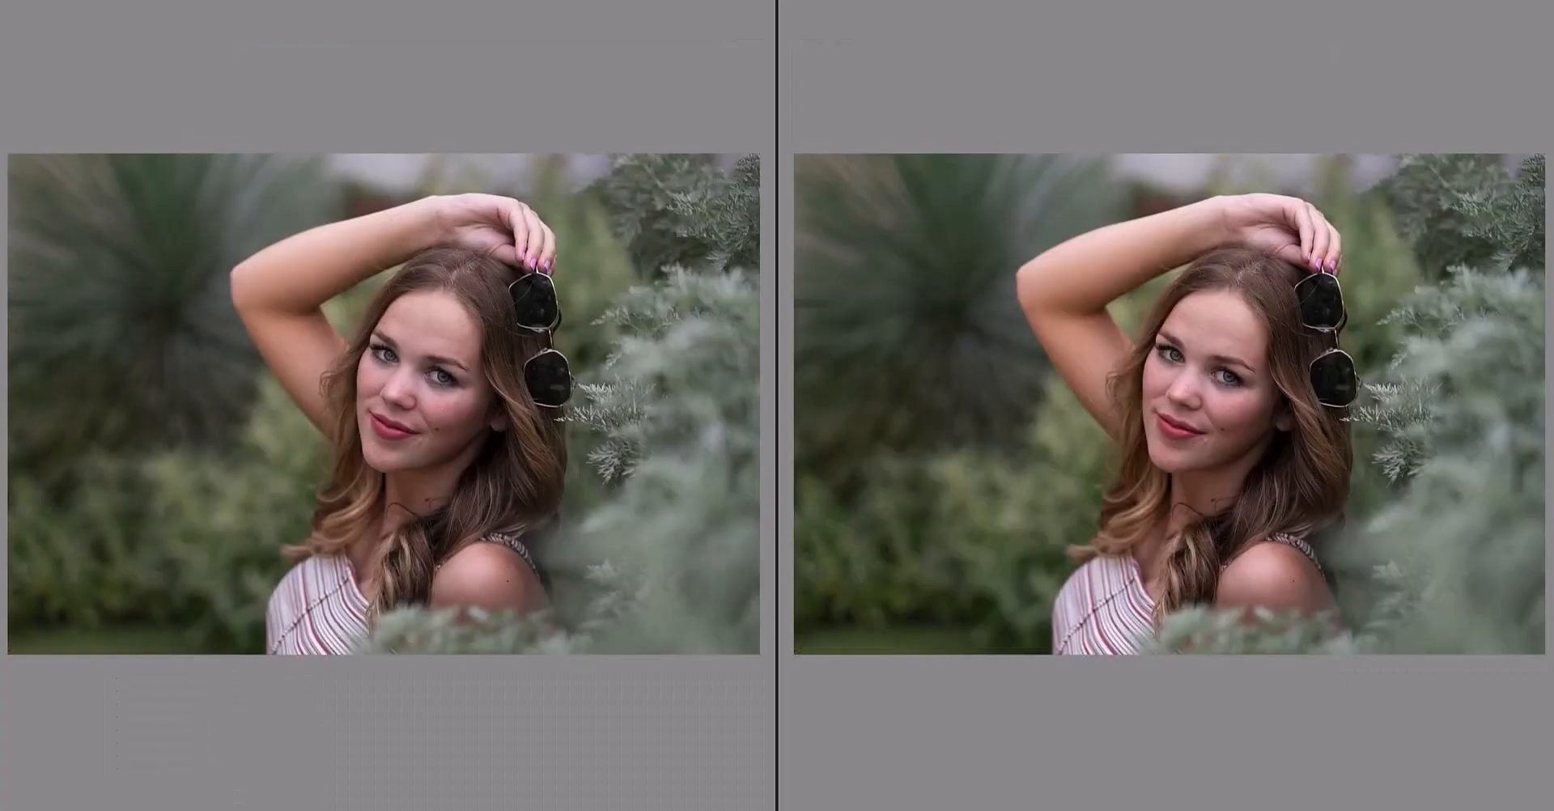
key(y)
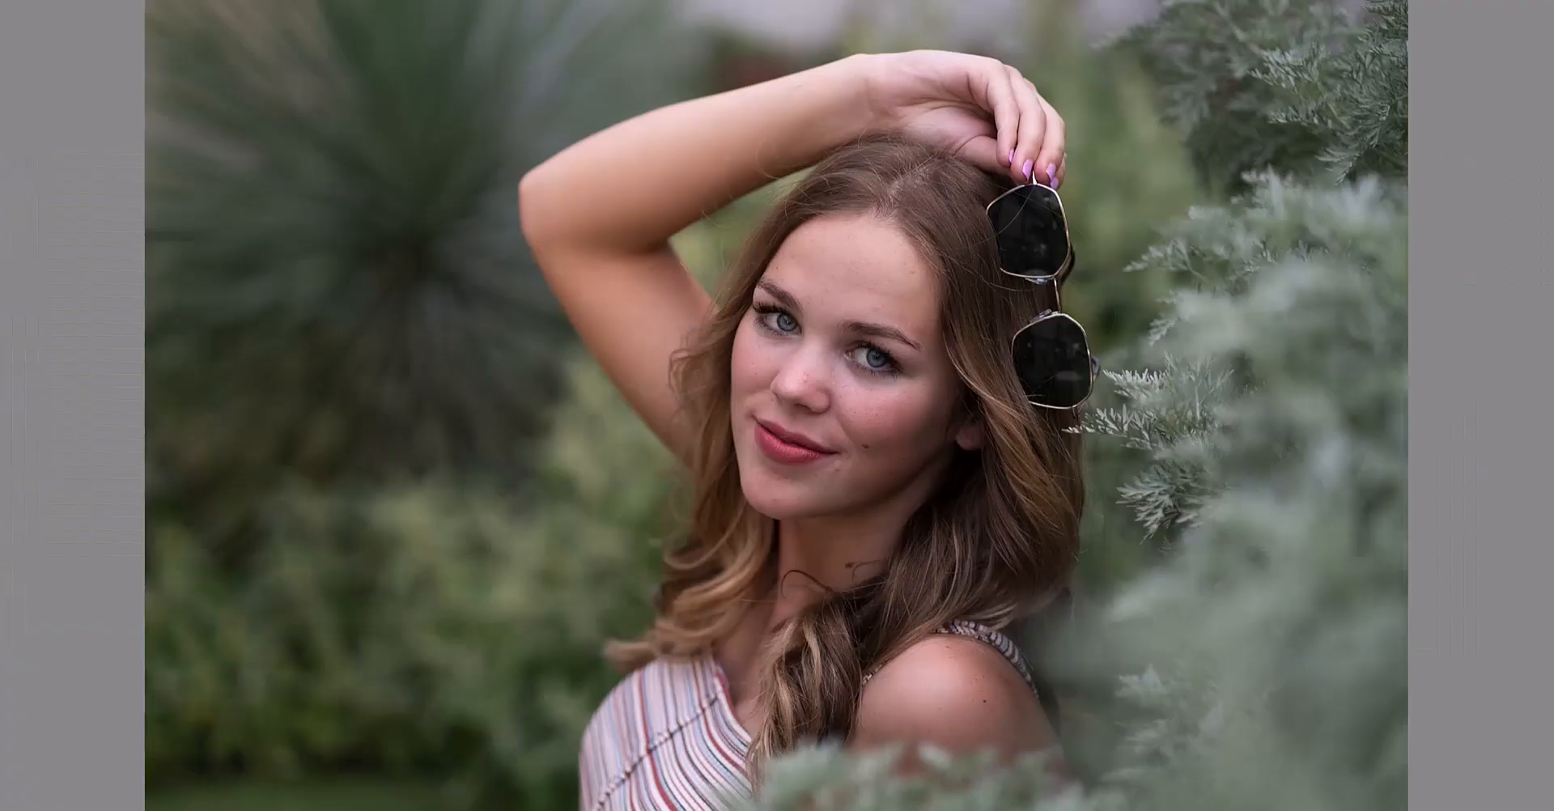